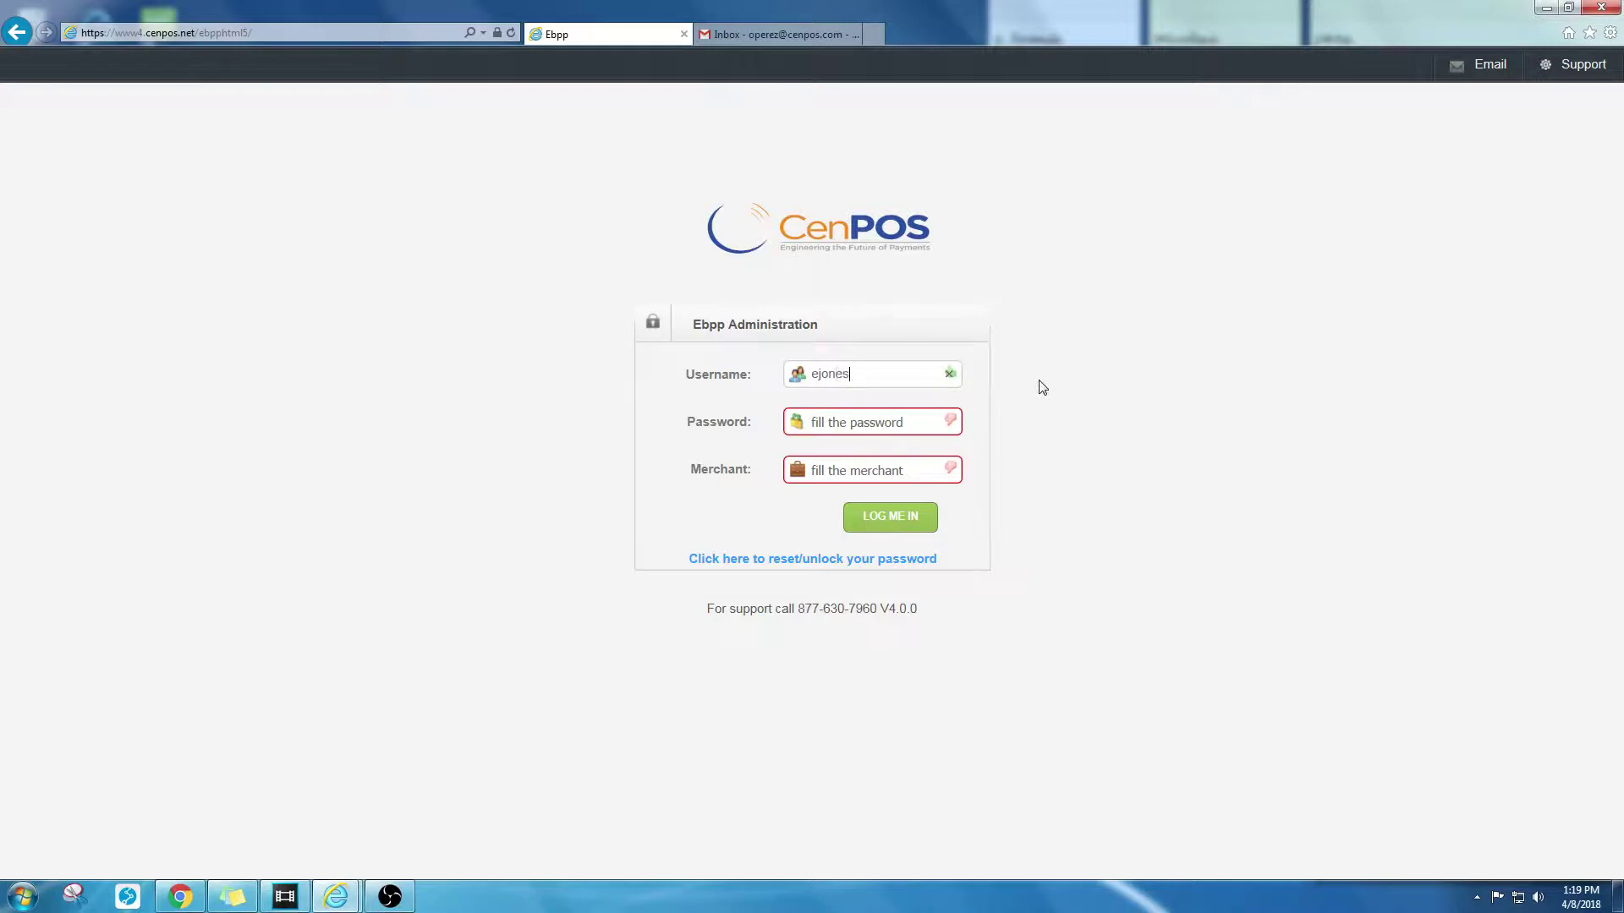
Step: Sign in to CenPOS EBPP with the account password and merchant identifier
left_click(884, 423)
type("●●●●●●●●●●●")
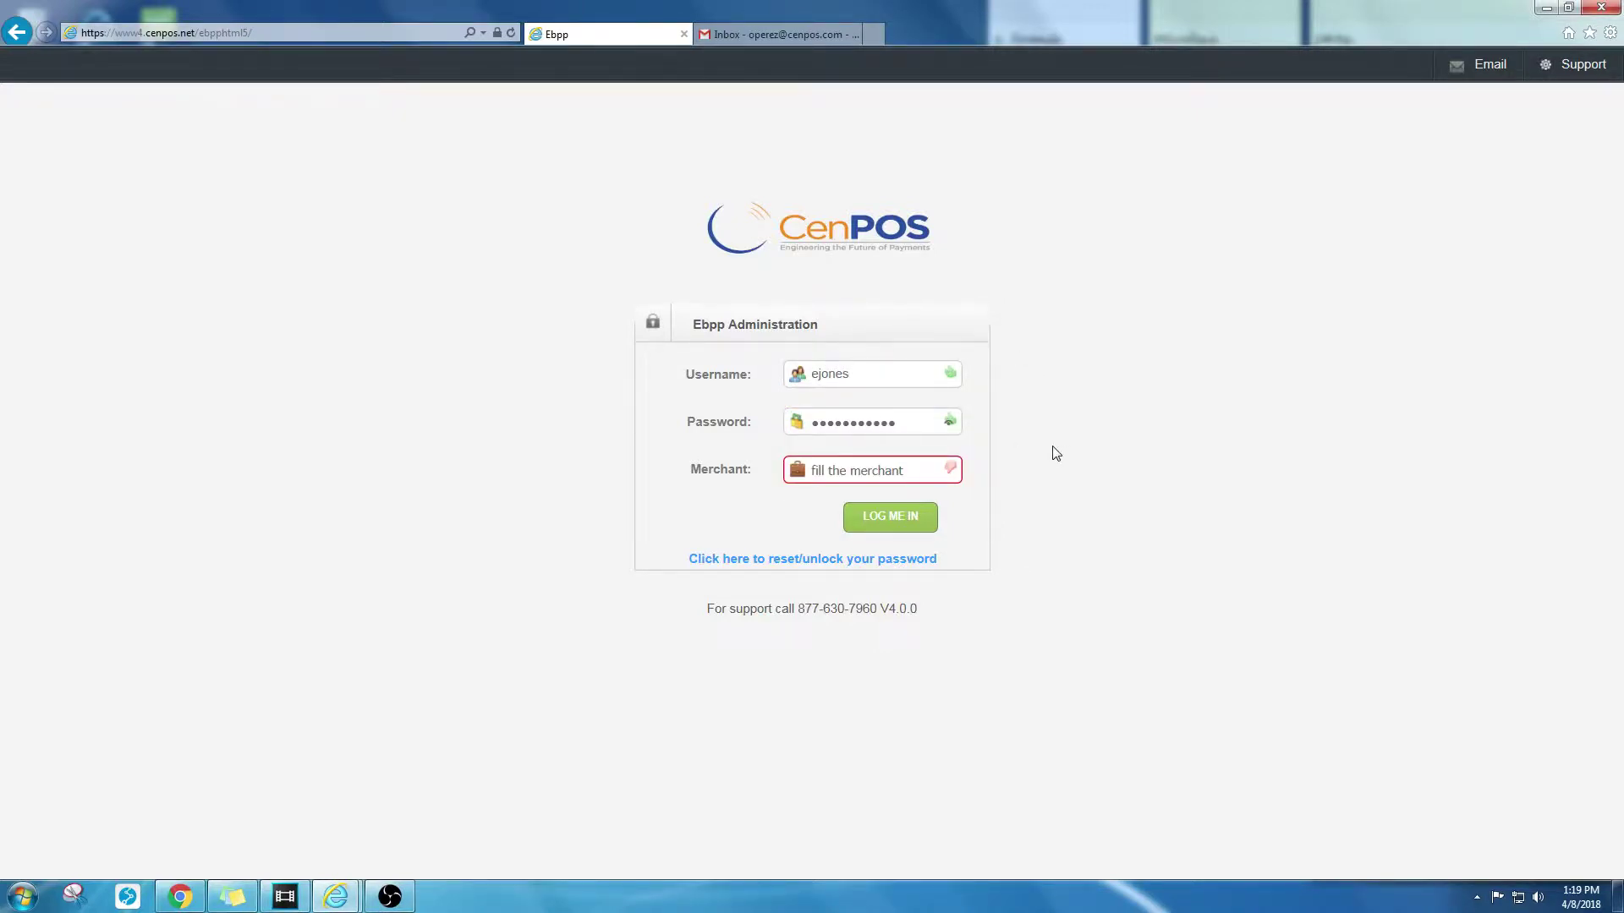
left_click(928, 468)
type("●●●●●●●●")
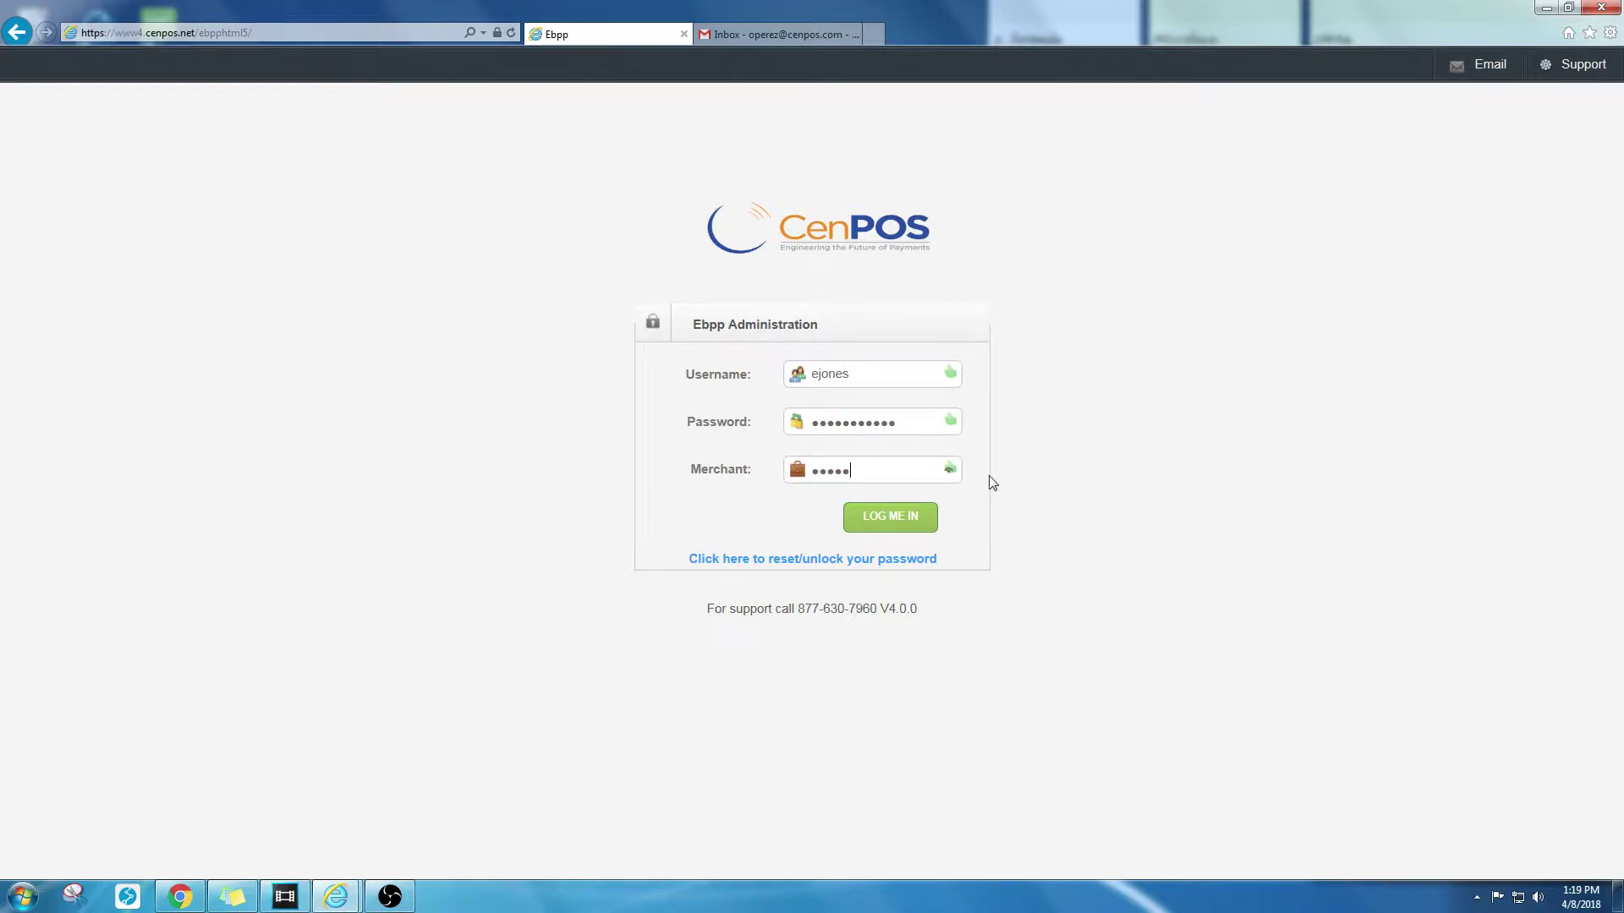
left_click(914, 520)
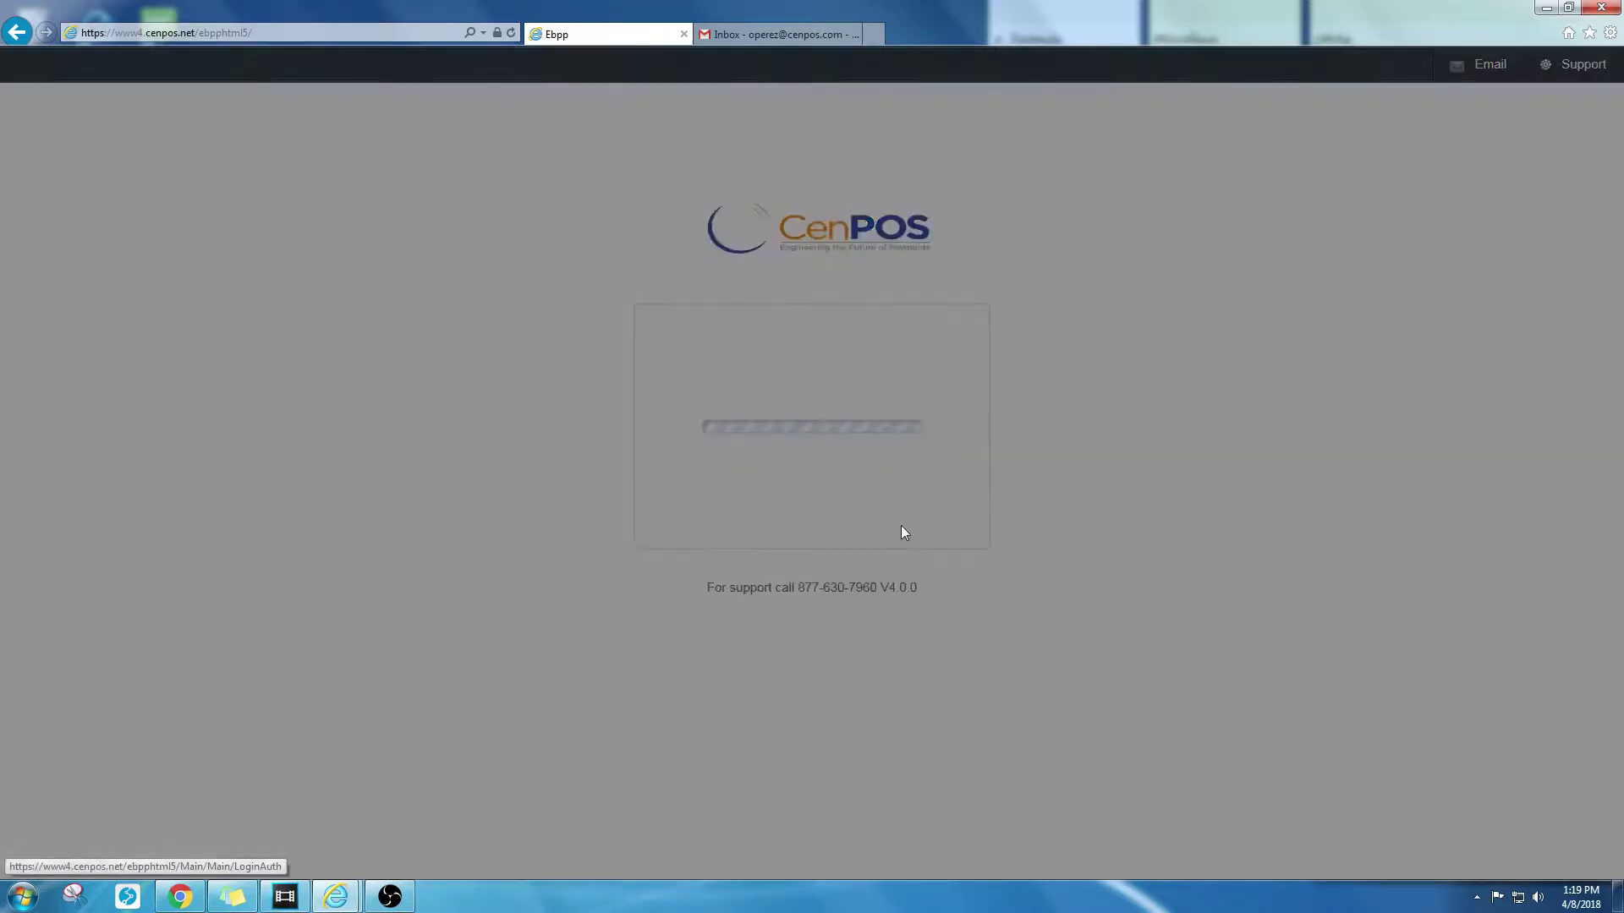
Step: Enter and confirm a new password in the Change Password dialog and submit it
type("●●●●●●●●●●")
left_click(899, 414)
type("●●●●●●●")
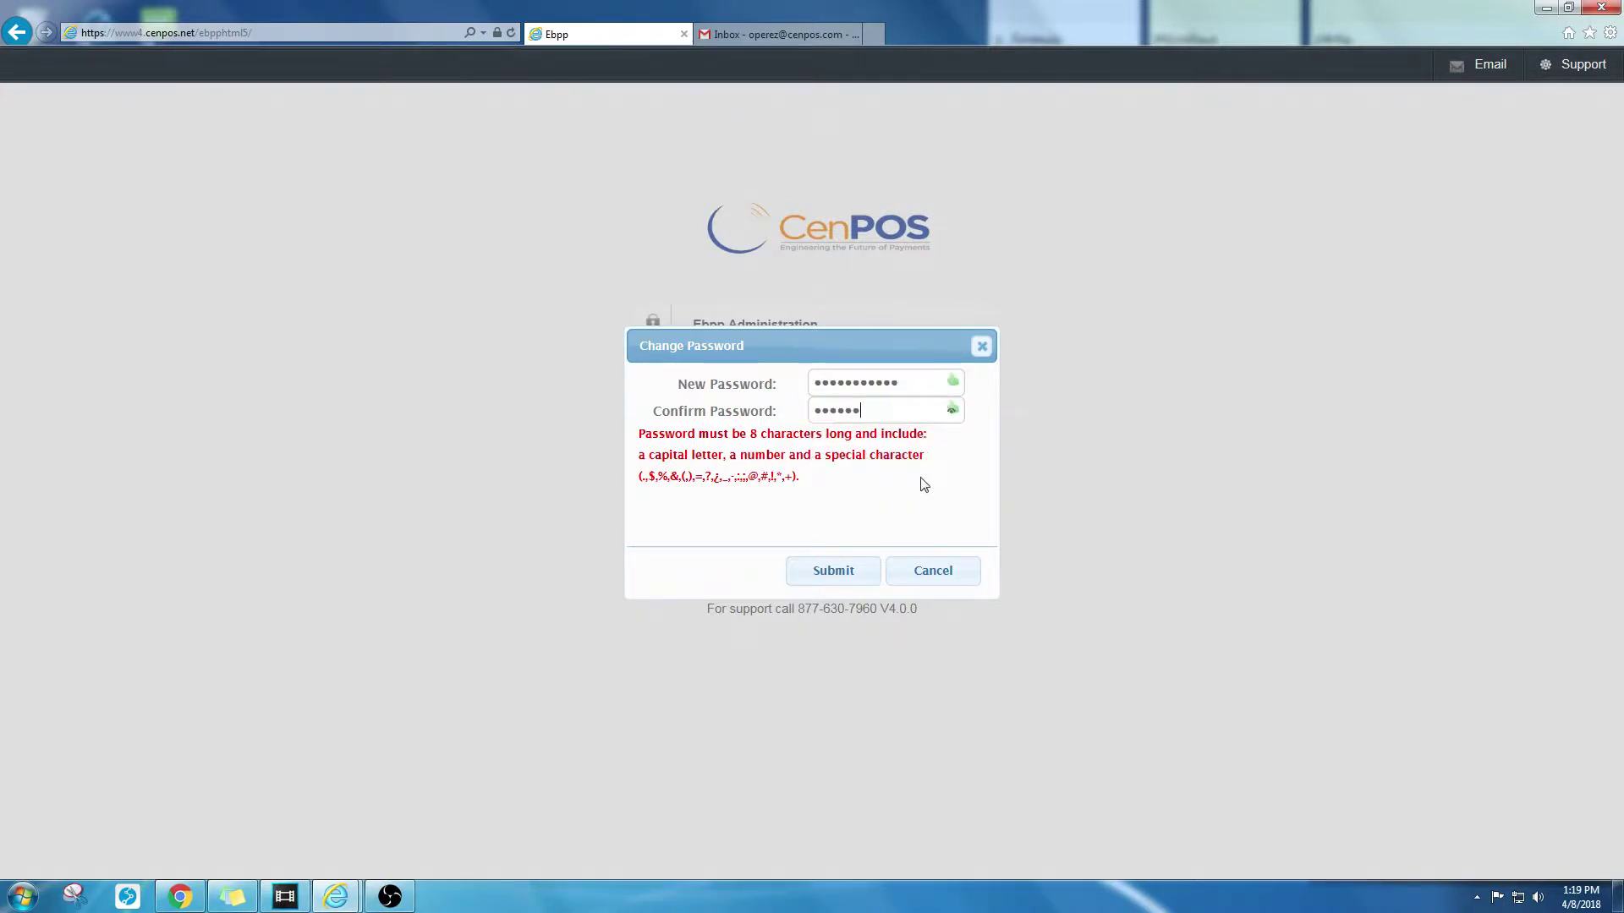
type("●●")
left_click(851, 573)
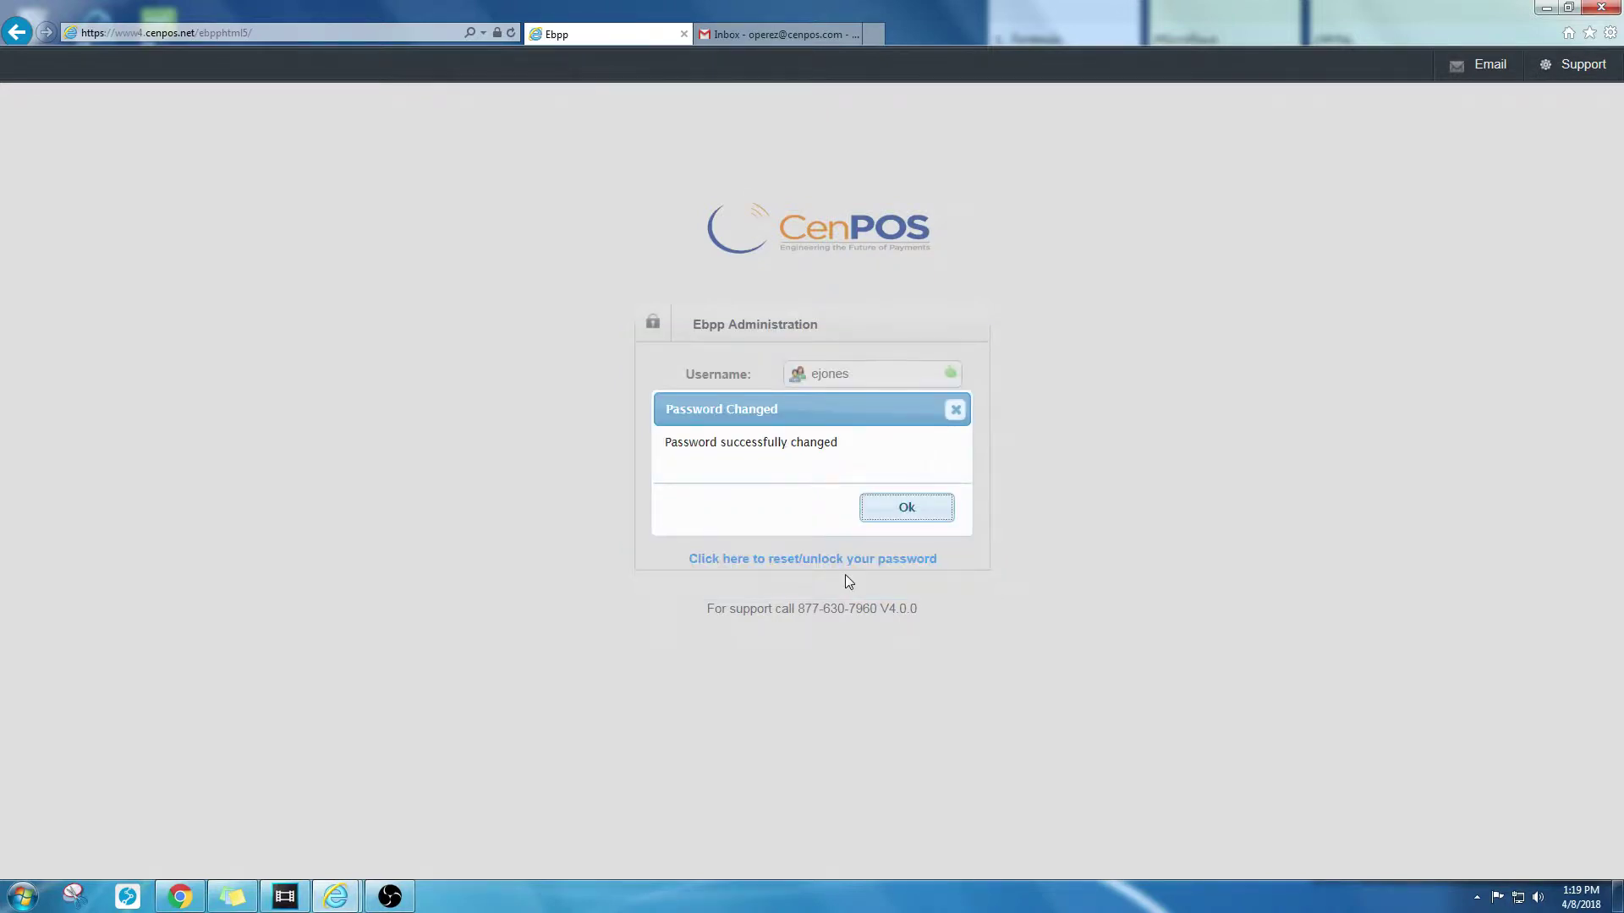
Step: Dismiss the confirmation and retry logging in with the new password, which is rejected
left_click(915, 511)
left_click(875, 423)
type("●●●●●●●●●●●")
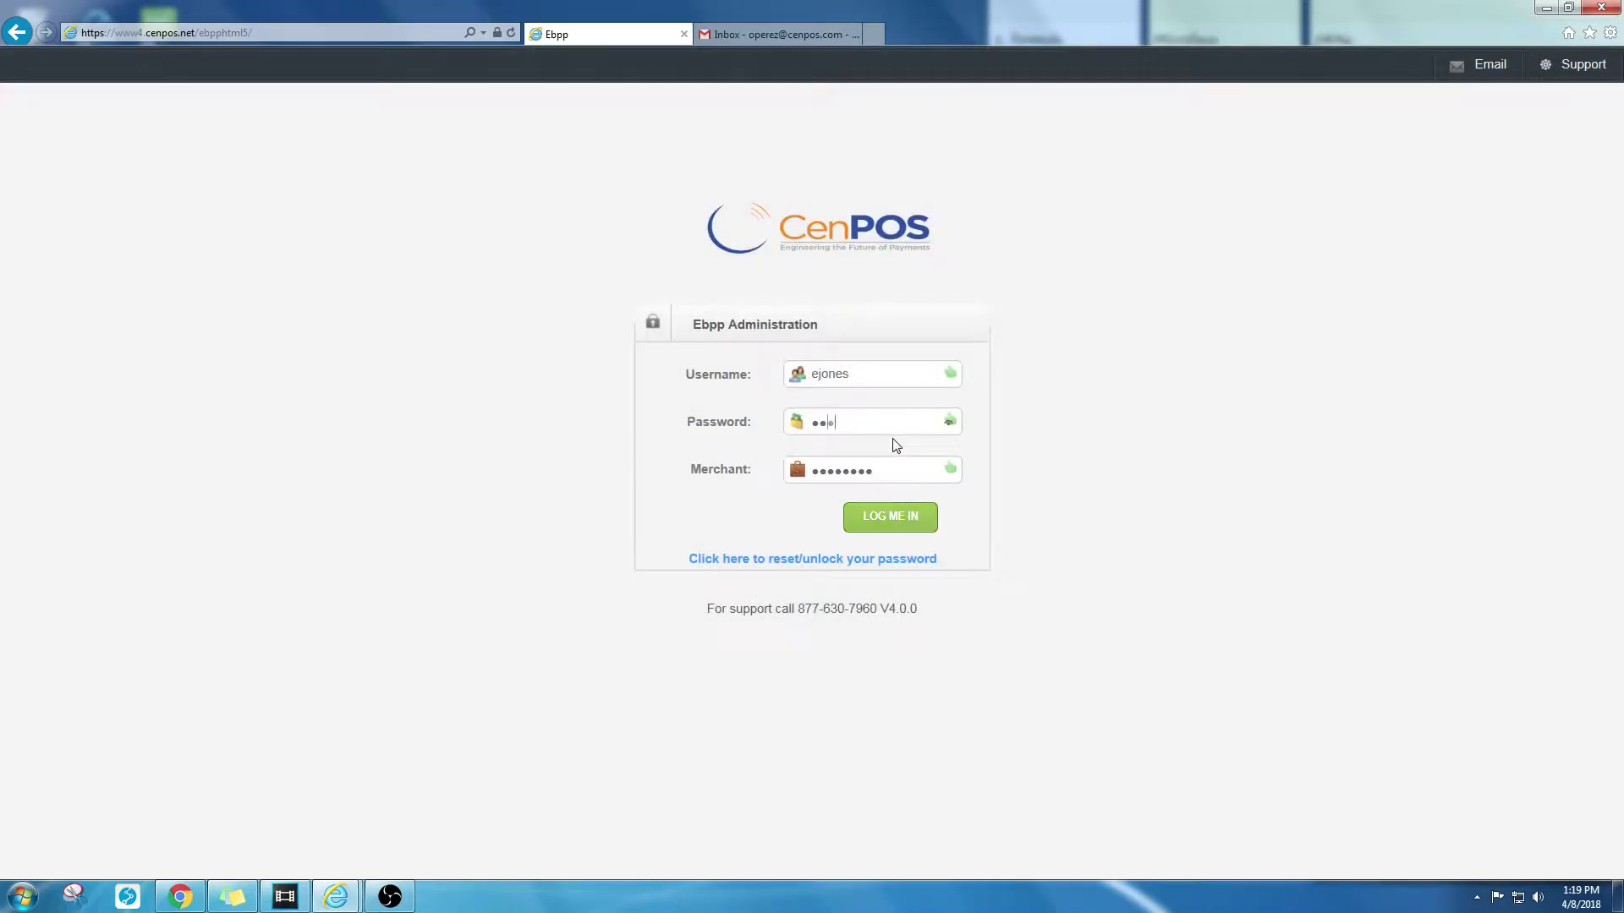
left_click(891, 525)
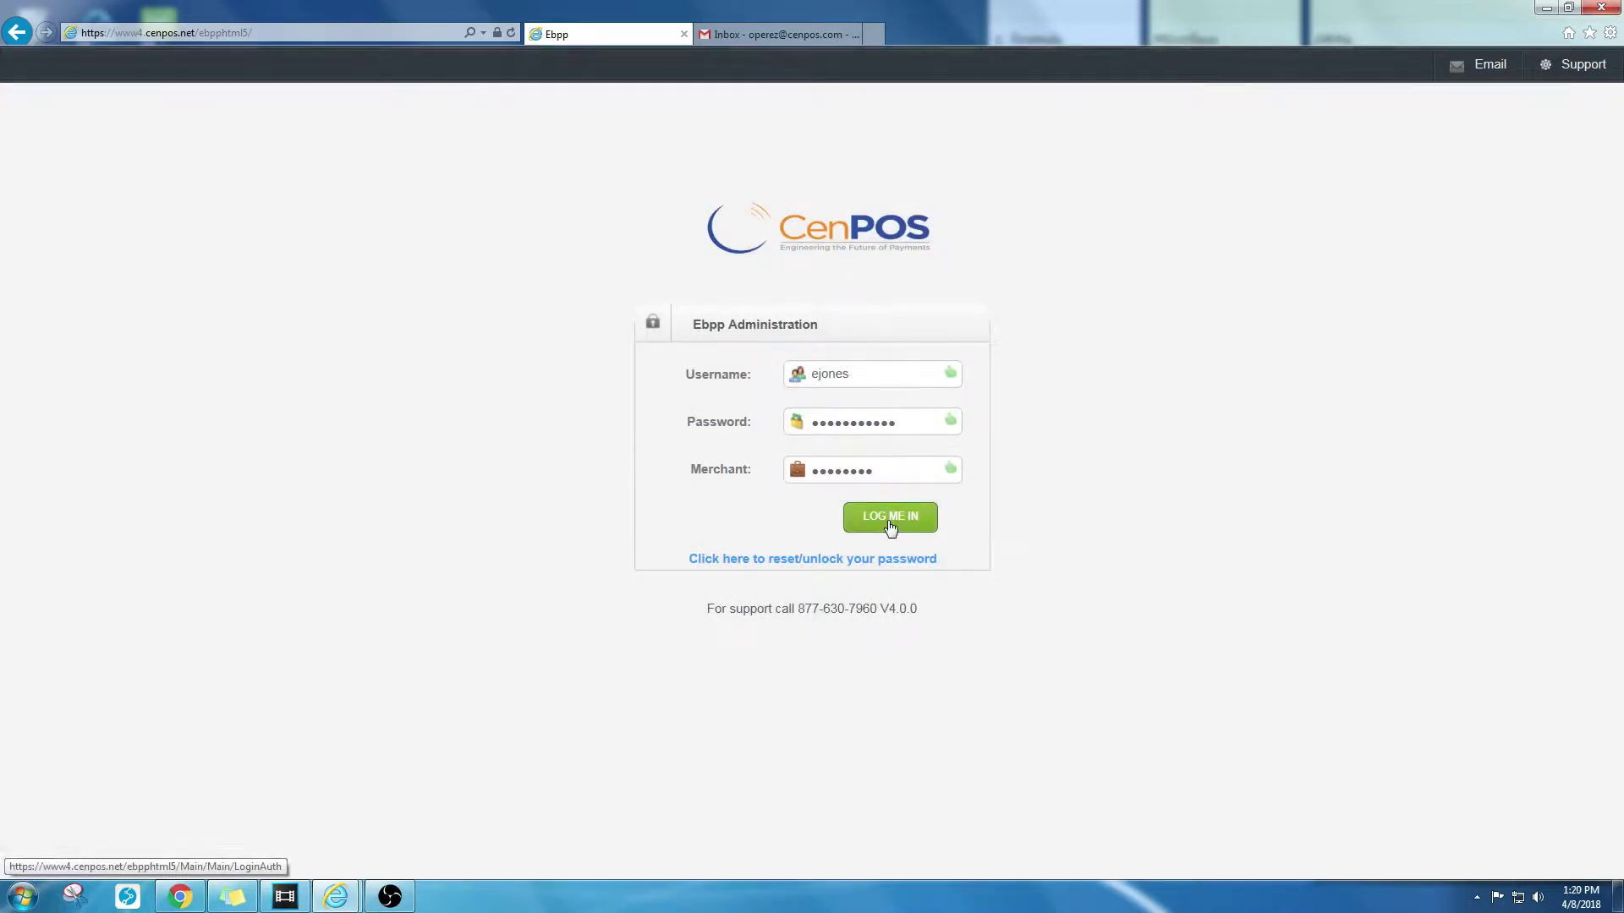
left_click(890, 525)
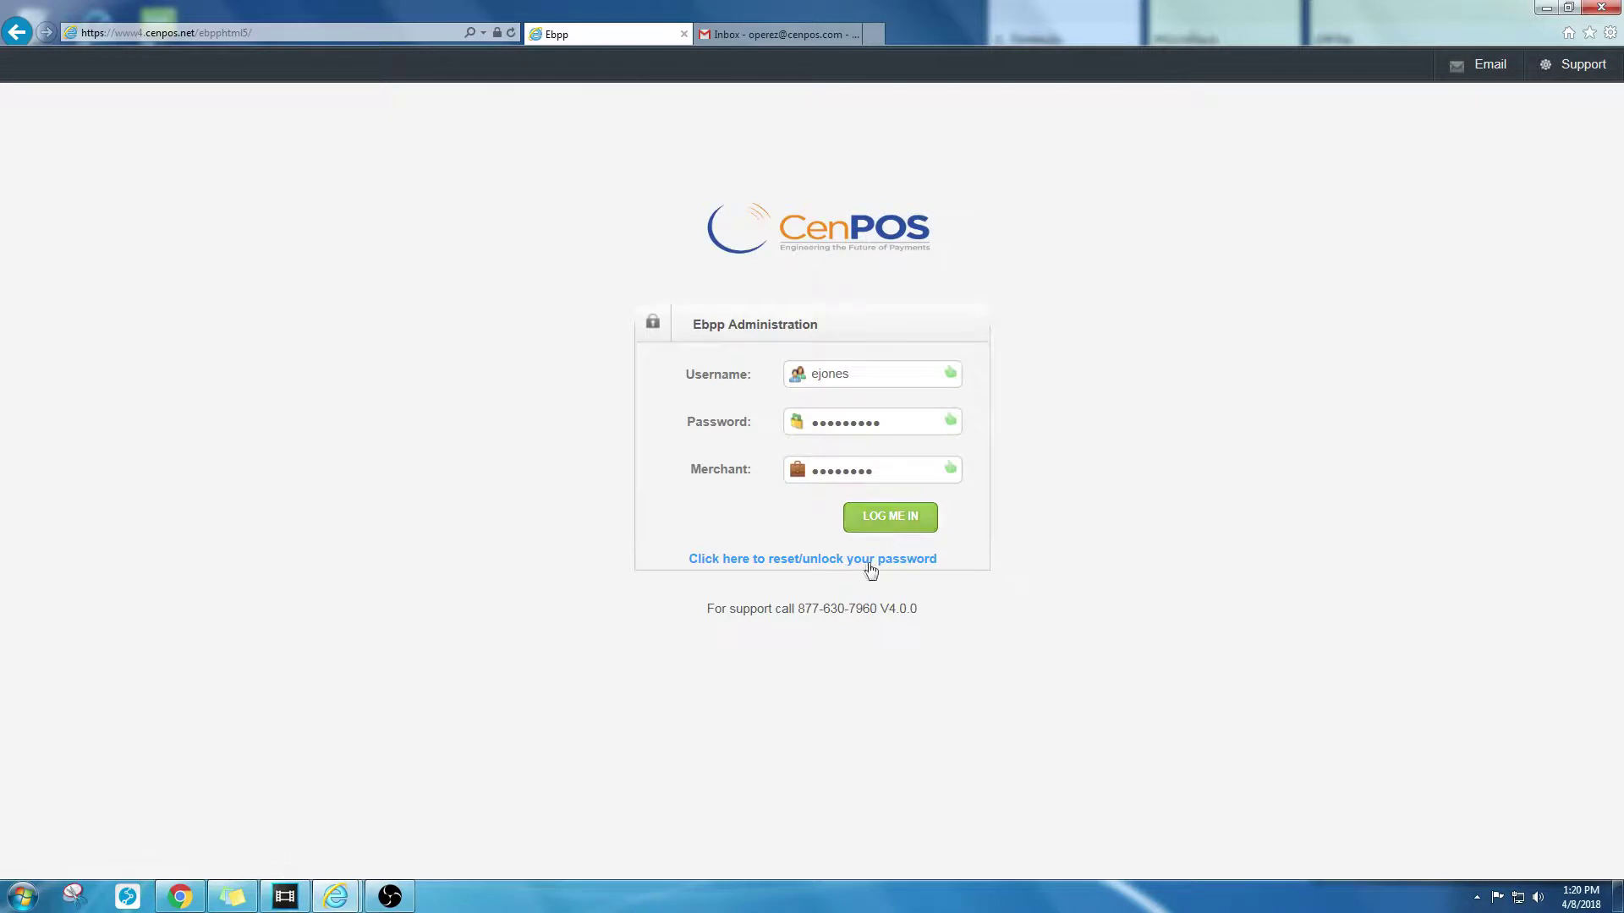
Step: Request a password reset by submitting the user name and merchant ID
left_click(808, 568)
key("Tab")
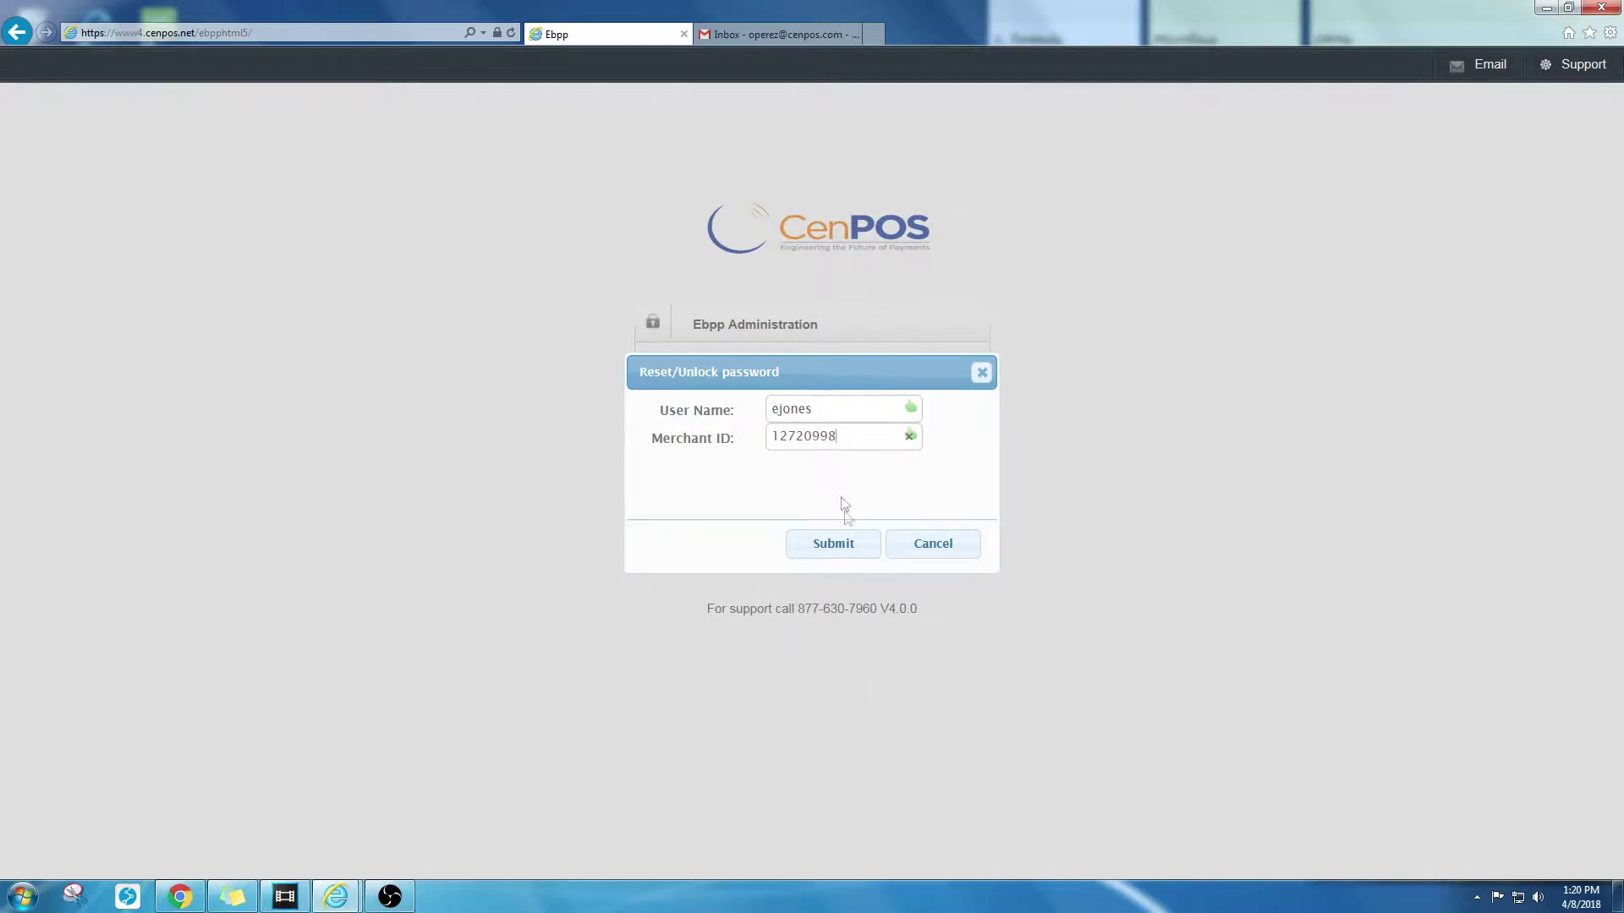
left_click(835, 548)
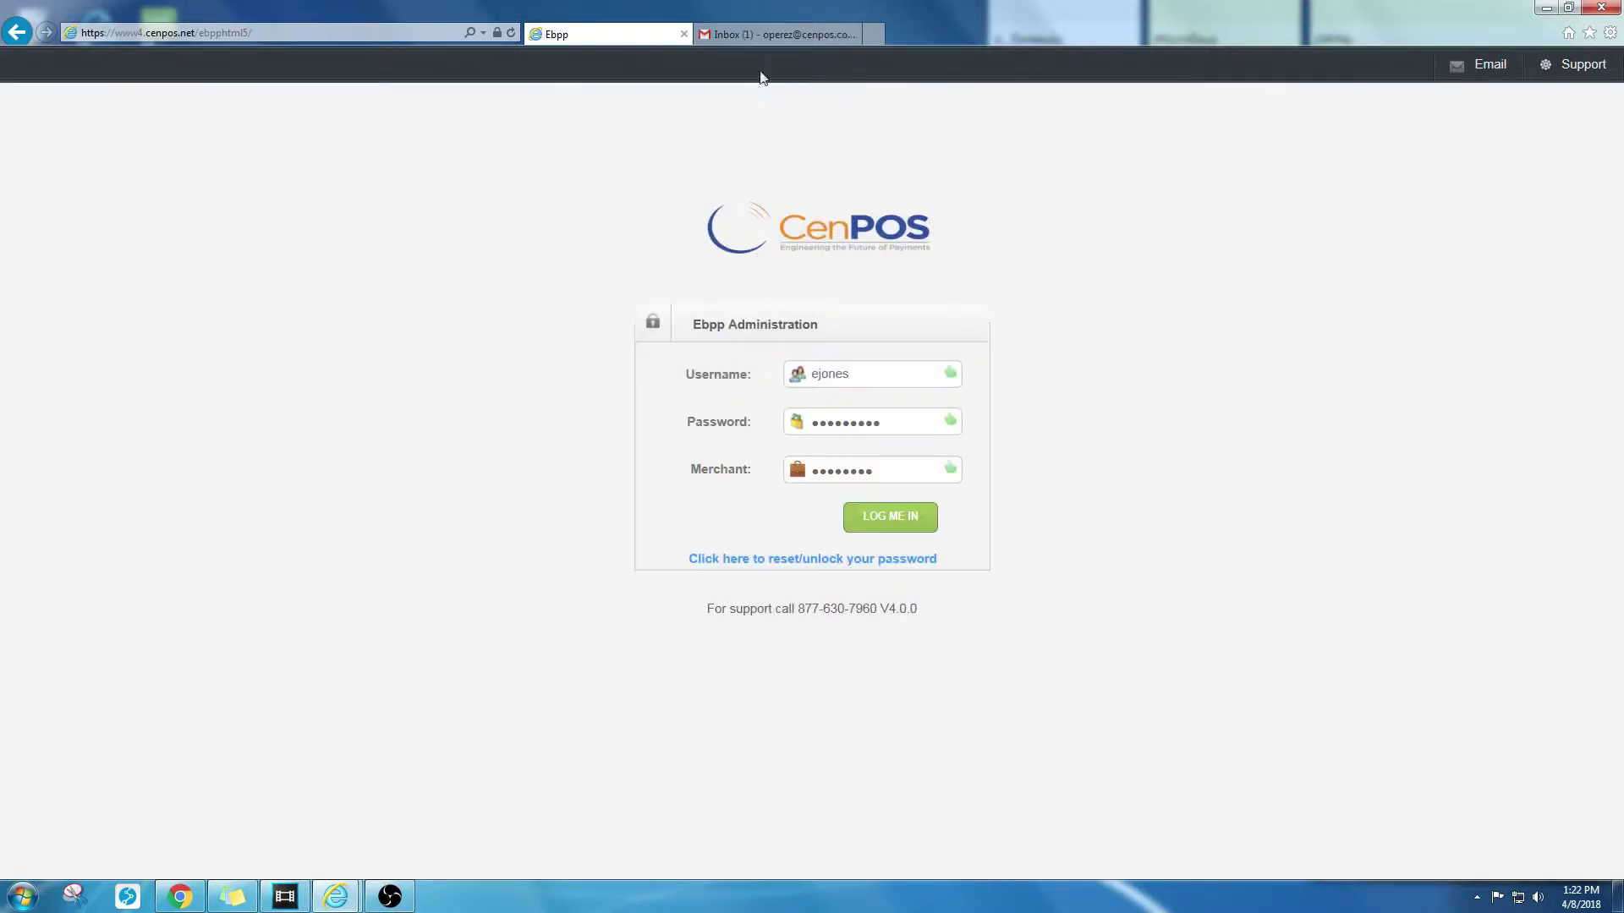
Step: Copy the temporary password from the Password Reset email into the login Password field
left_click(768, 37)
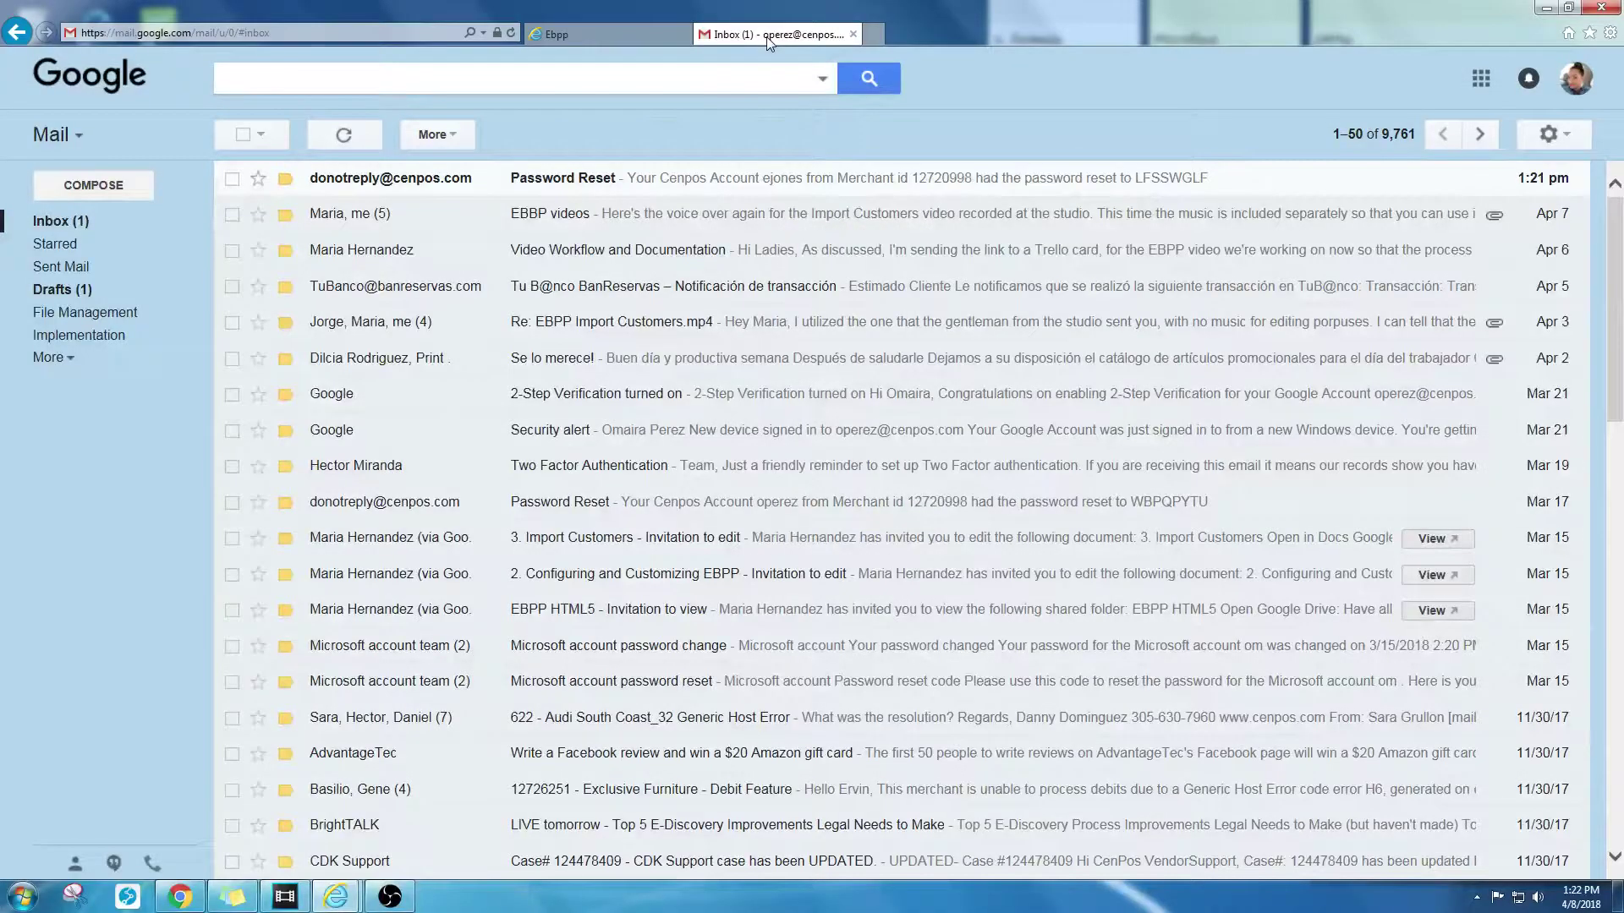
left_click(619, 179)
left_click_drag(786, 388, 860, 387)
right_click(860, 390)
left_click(871, 419)
left_click(608, 34)
double_click(905, 423)
key("BackSpace")
right_click(816, 427)
left_click(854, 505)
Step: Log in with the temporary password, set a new permanent one, and reach the dashboard
left_click(895, 523)
type("•••••••••••")
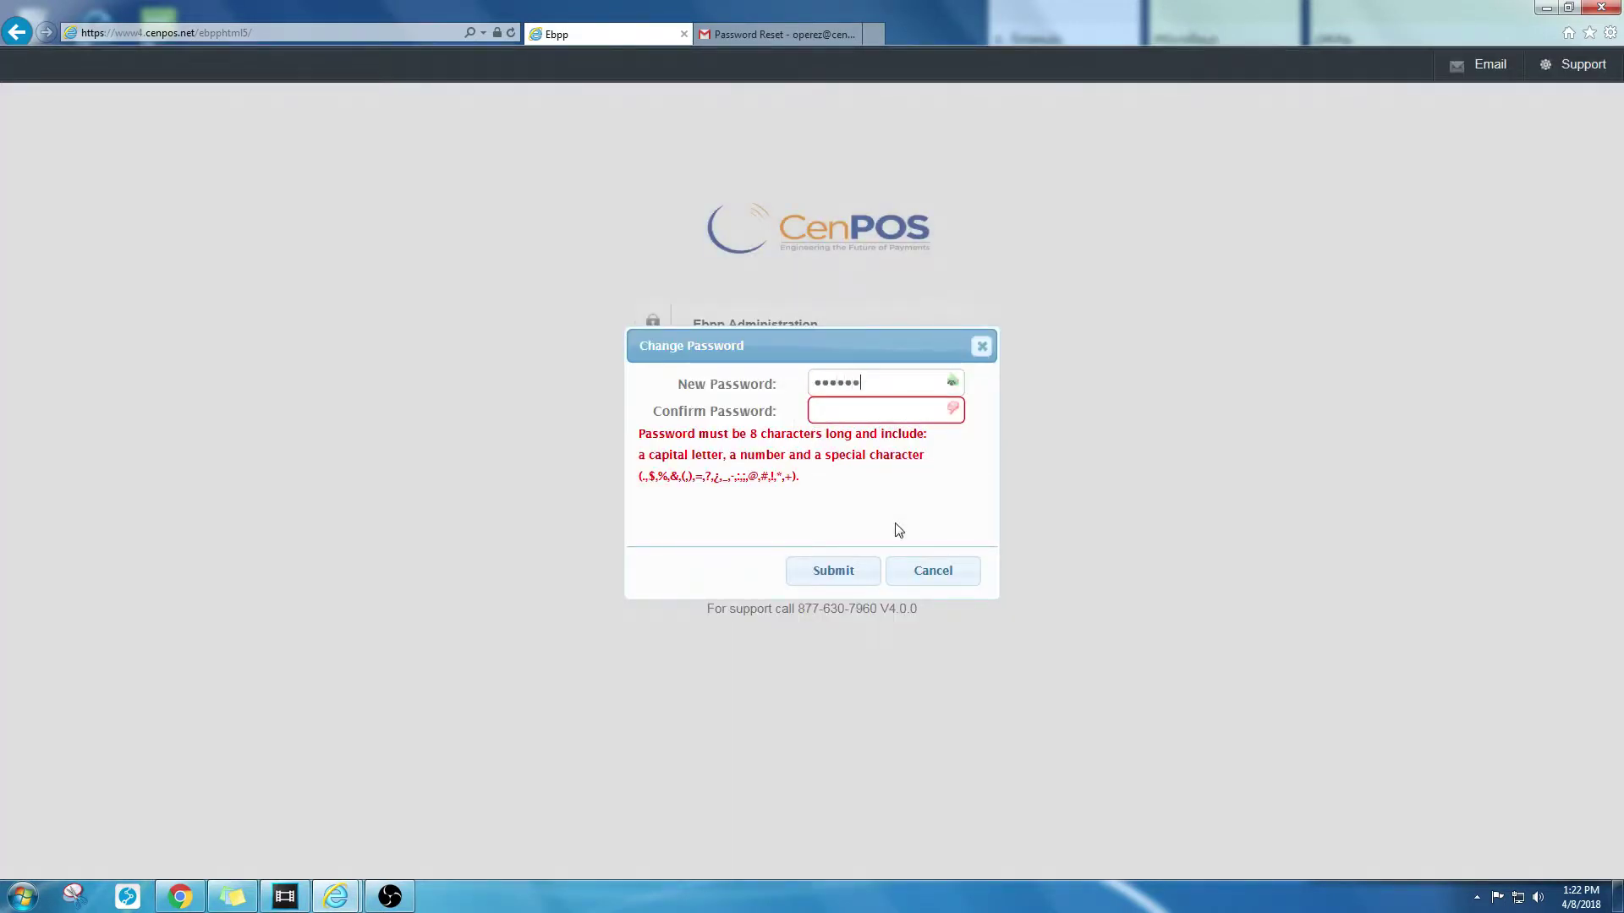
type("••••••••••••")
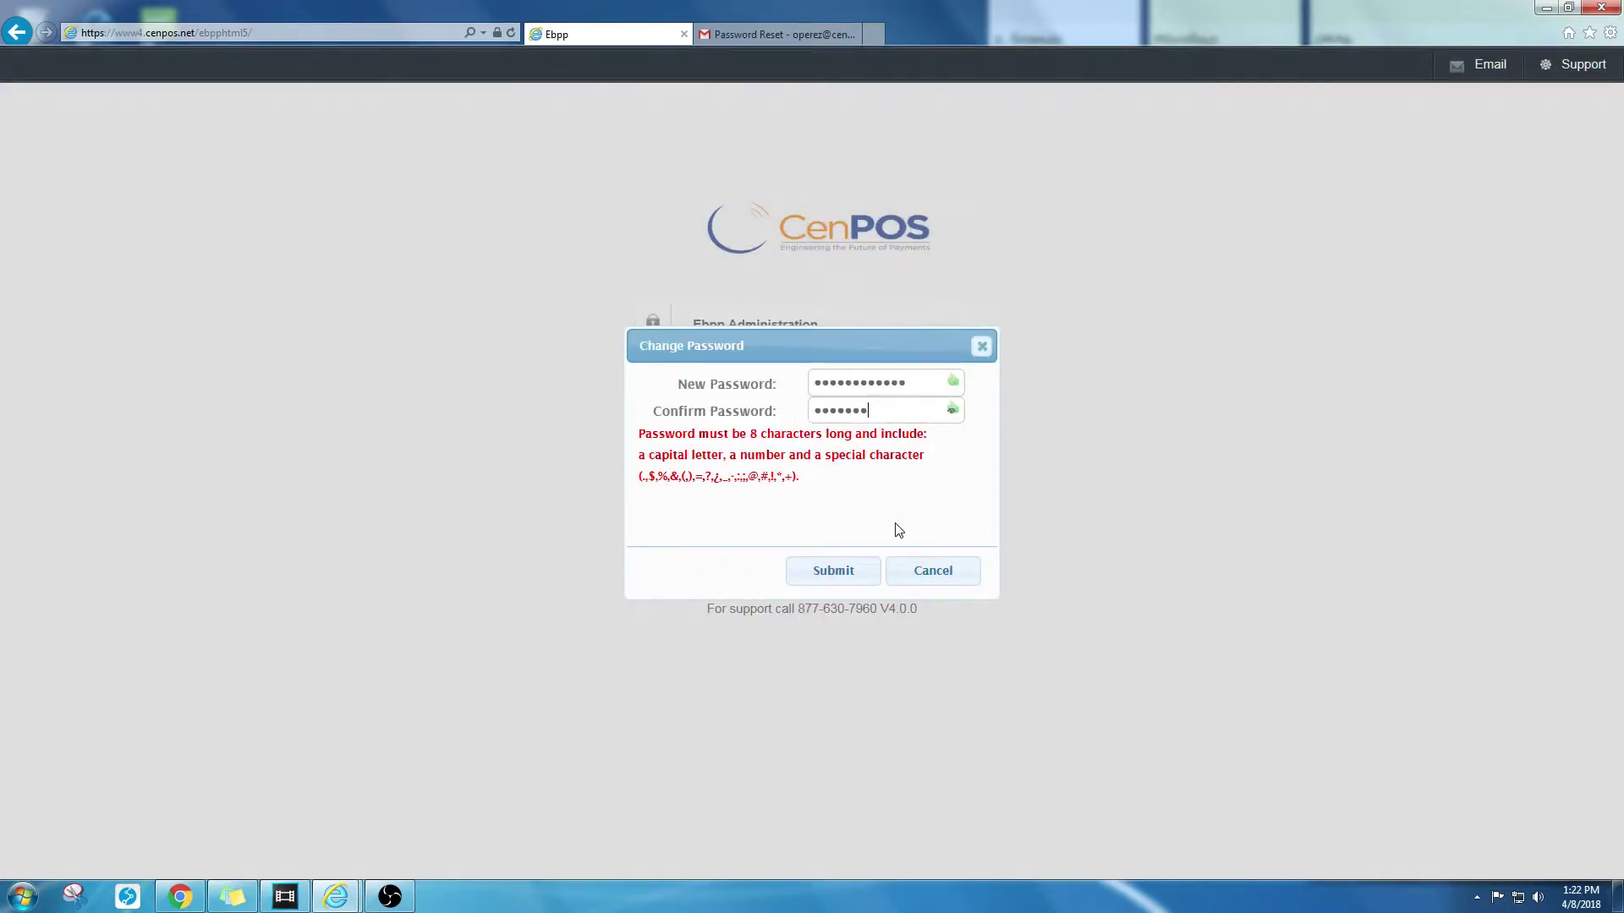
type("•••")
type("••••••")
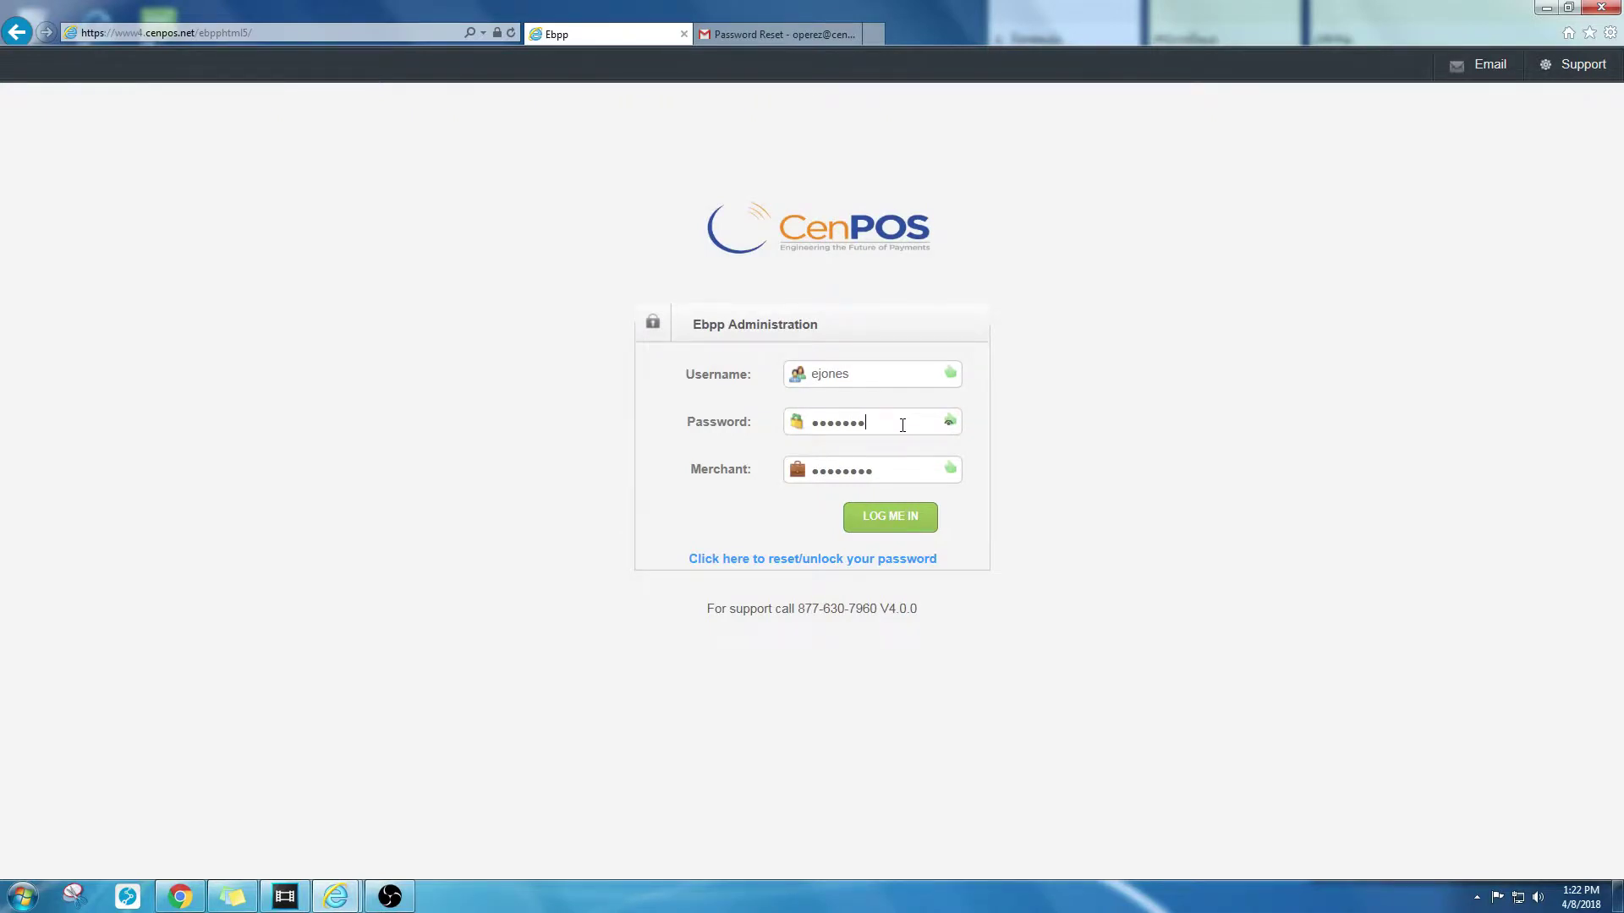
left_click(889, 516)
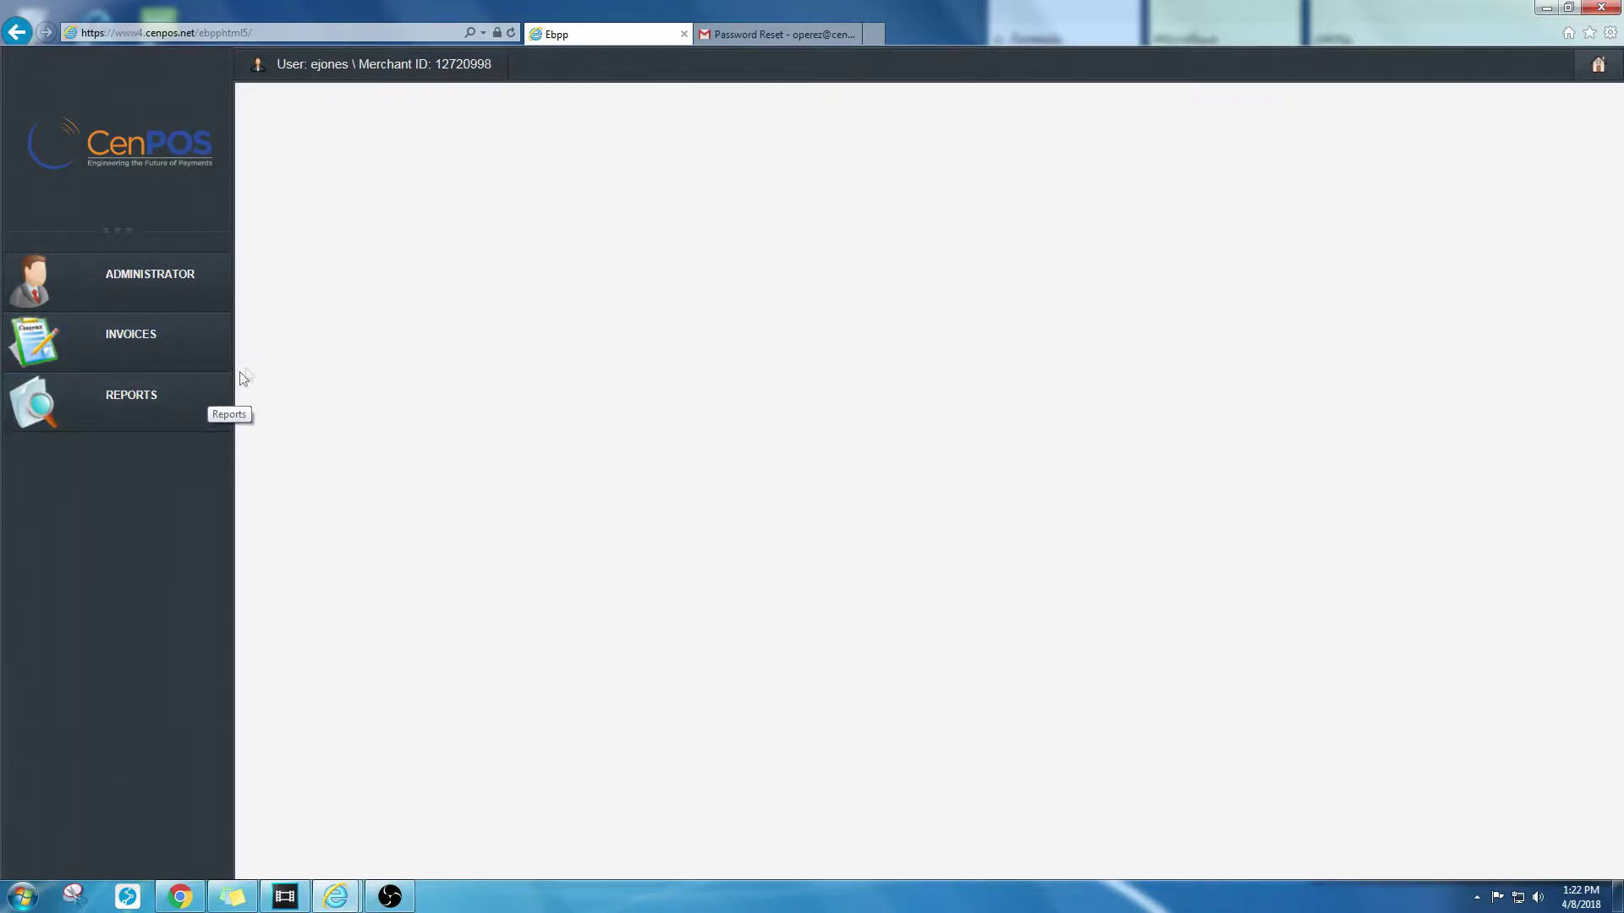
Step: Open the Administrator customer list and start adding a new customer
left_click(222, 309)
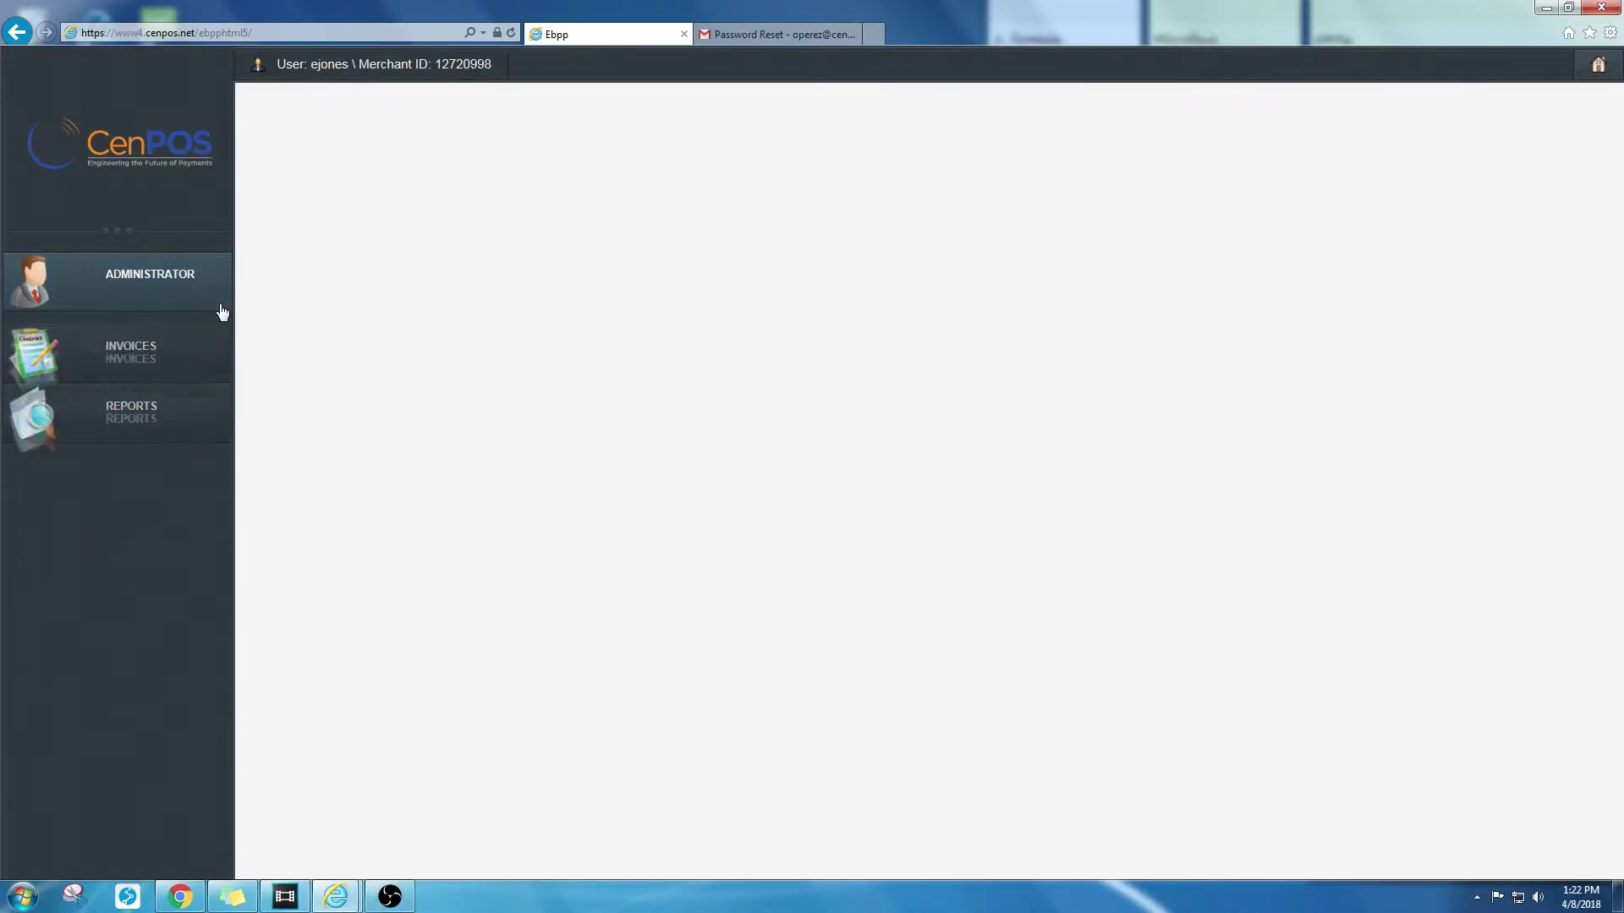
left_click(144, 341)
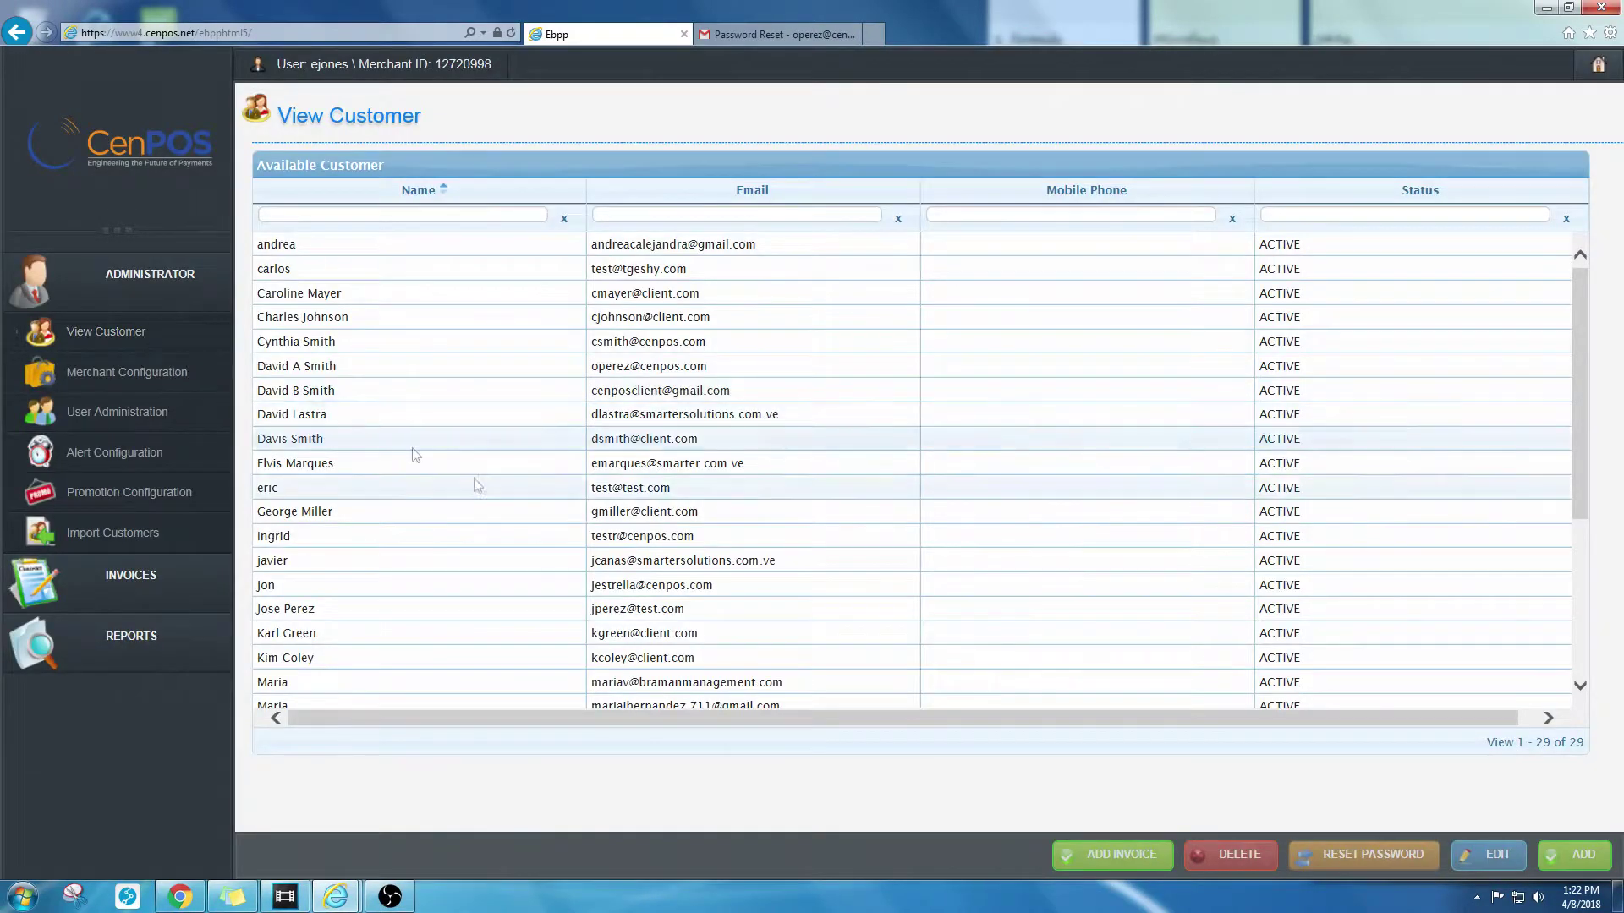
left_click(1574, 861)
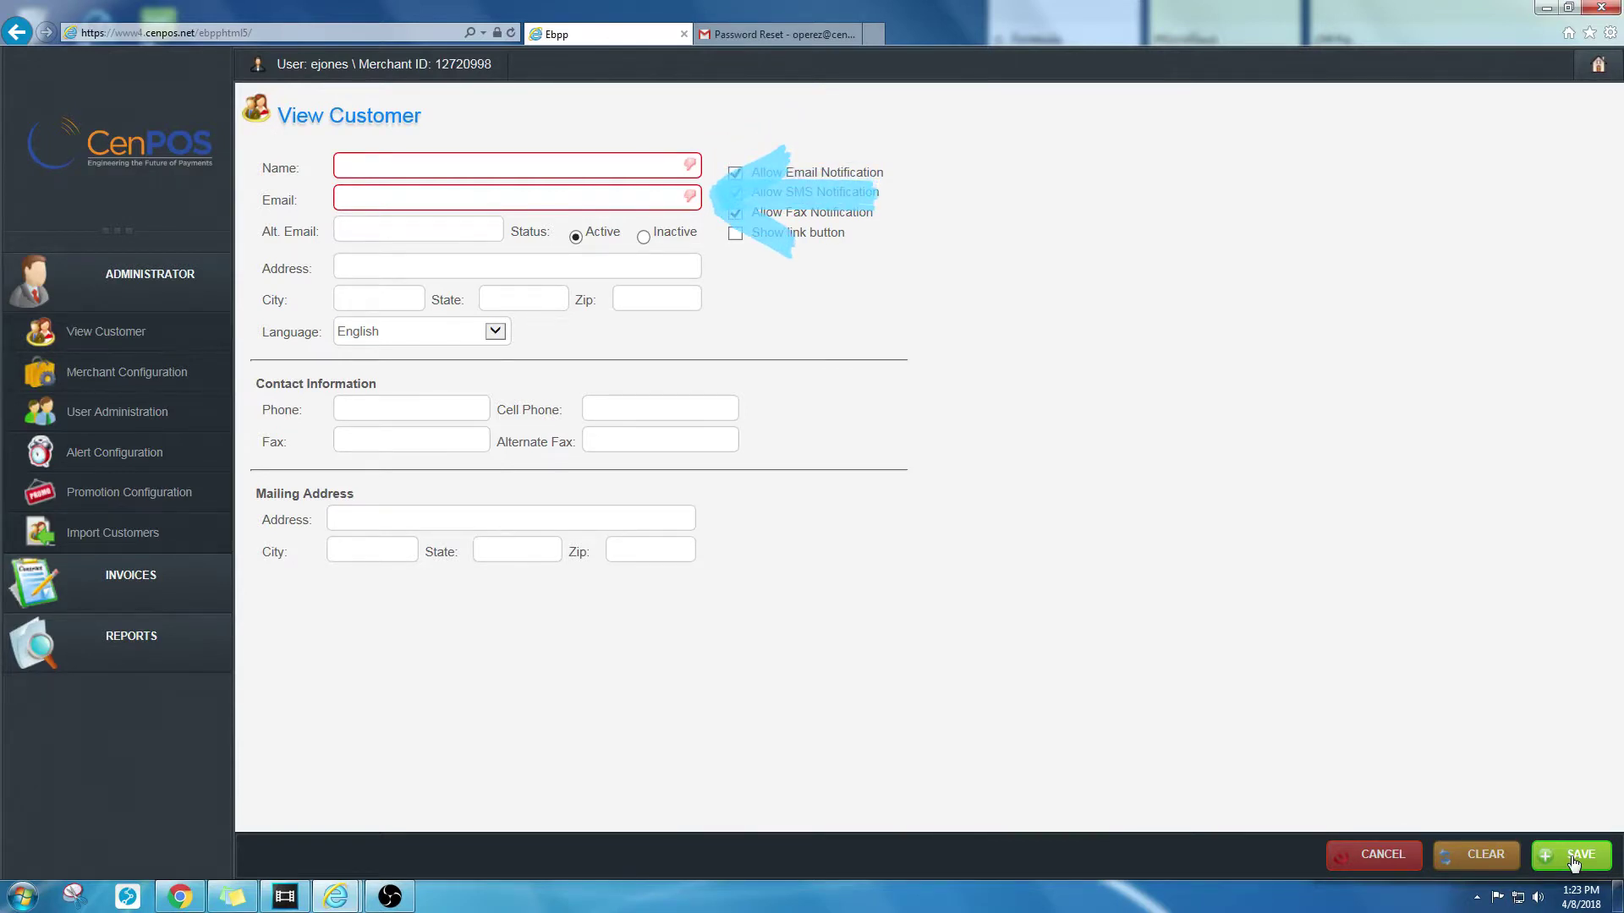
Step: Enter the new customer's name, e-mail, alternate e-mail and cell phone, then save
left_click(623, 170)
left_click(611, 199)
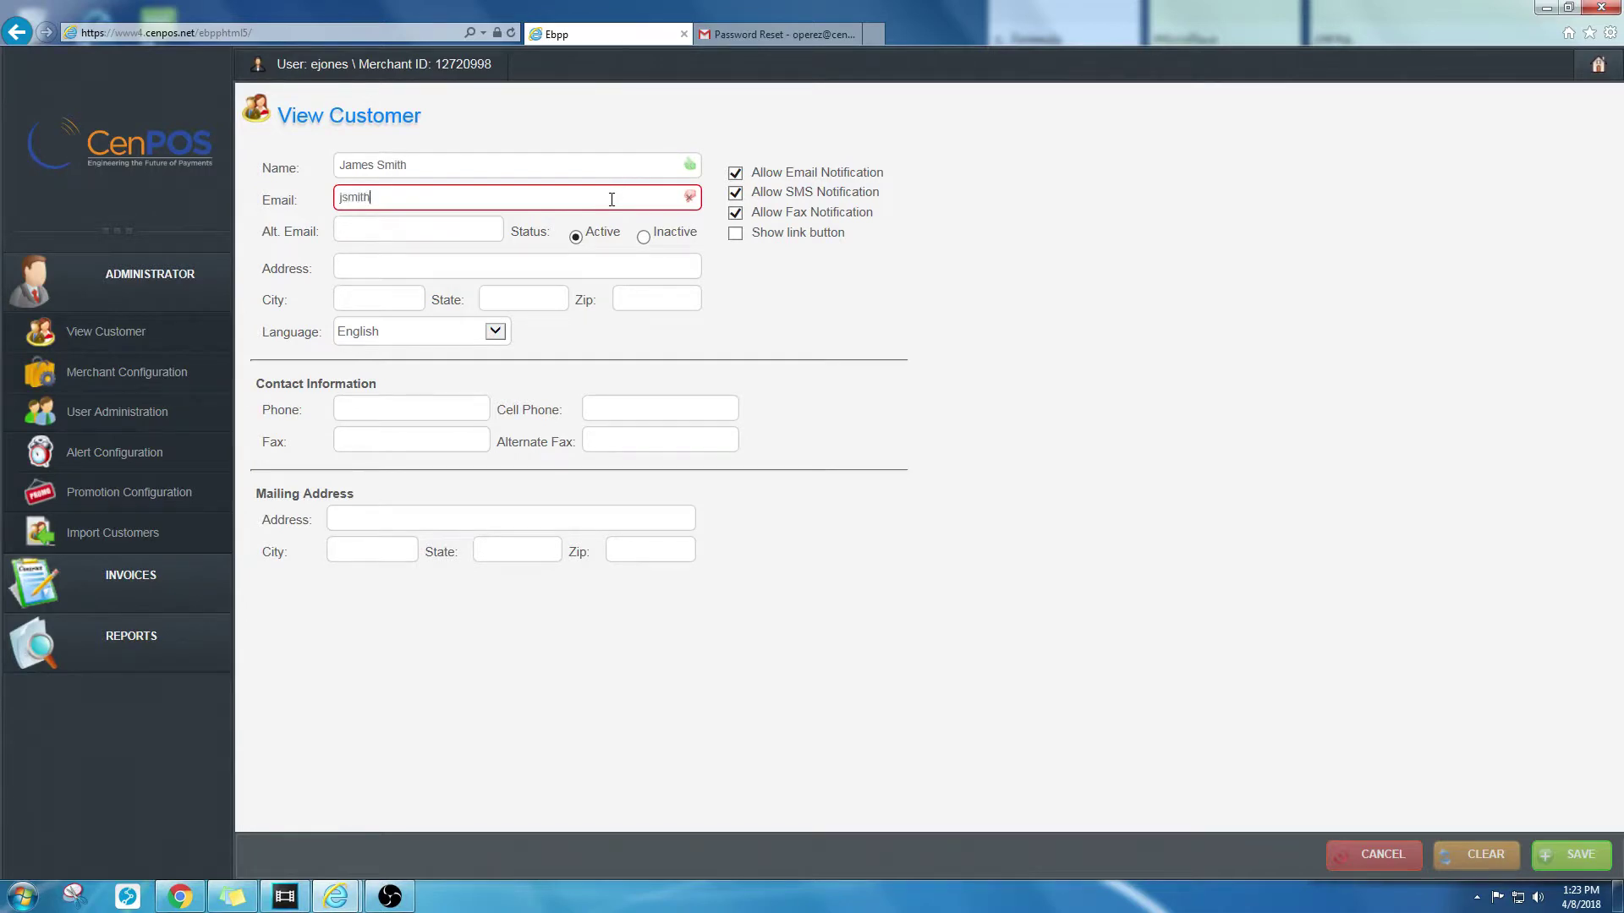
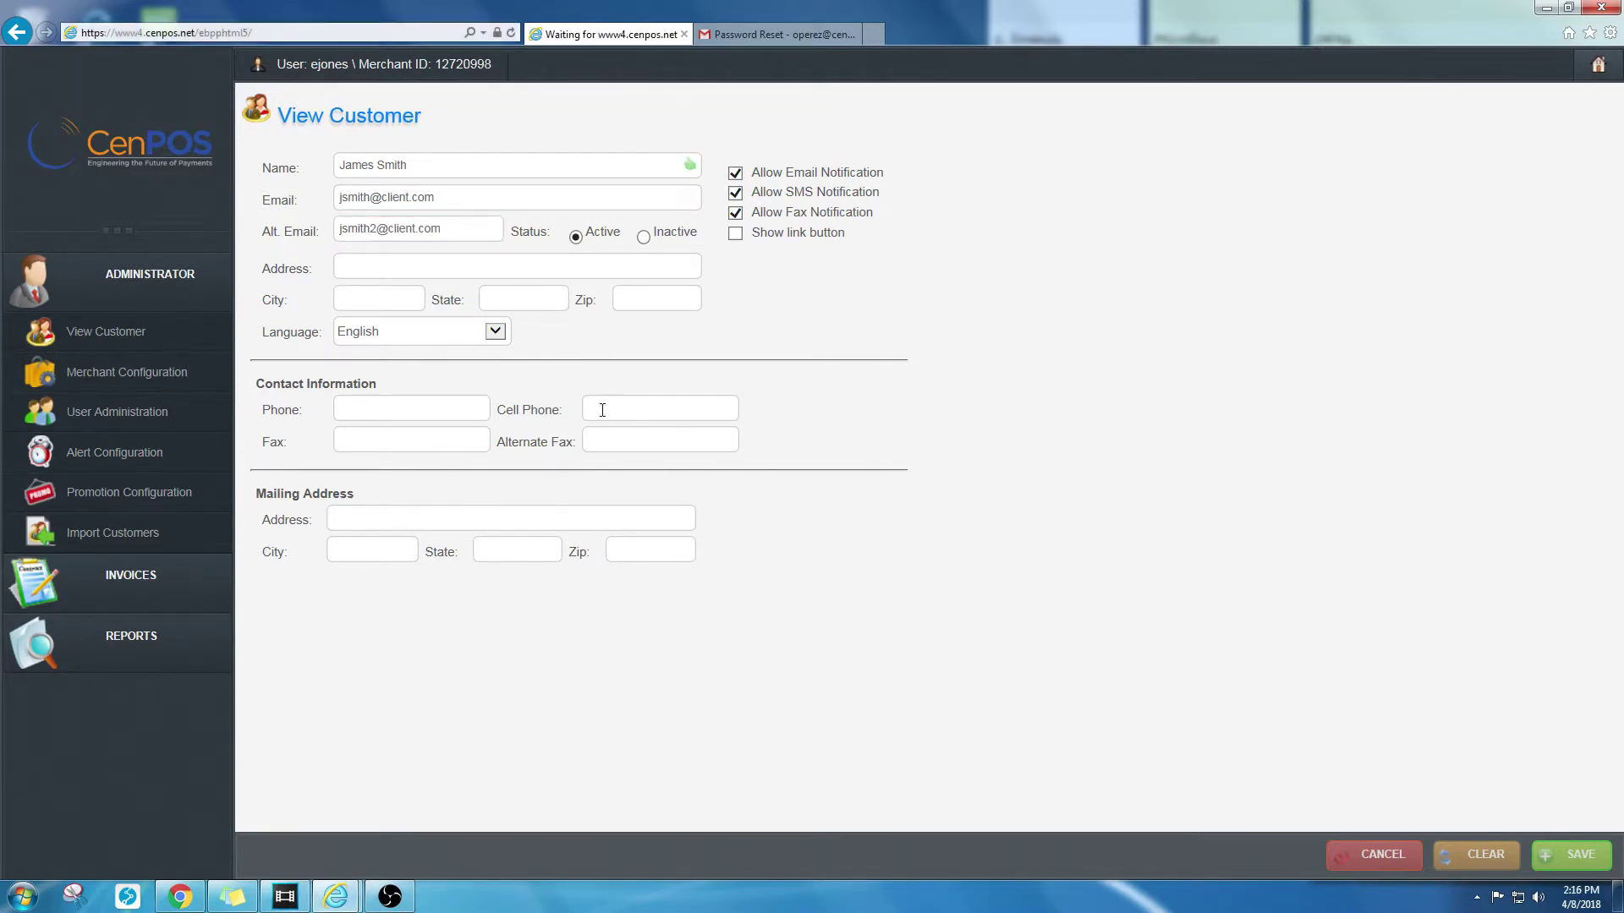
left_click(598, 408)
type("999) 999-9999")
left_click(1570, 859)
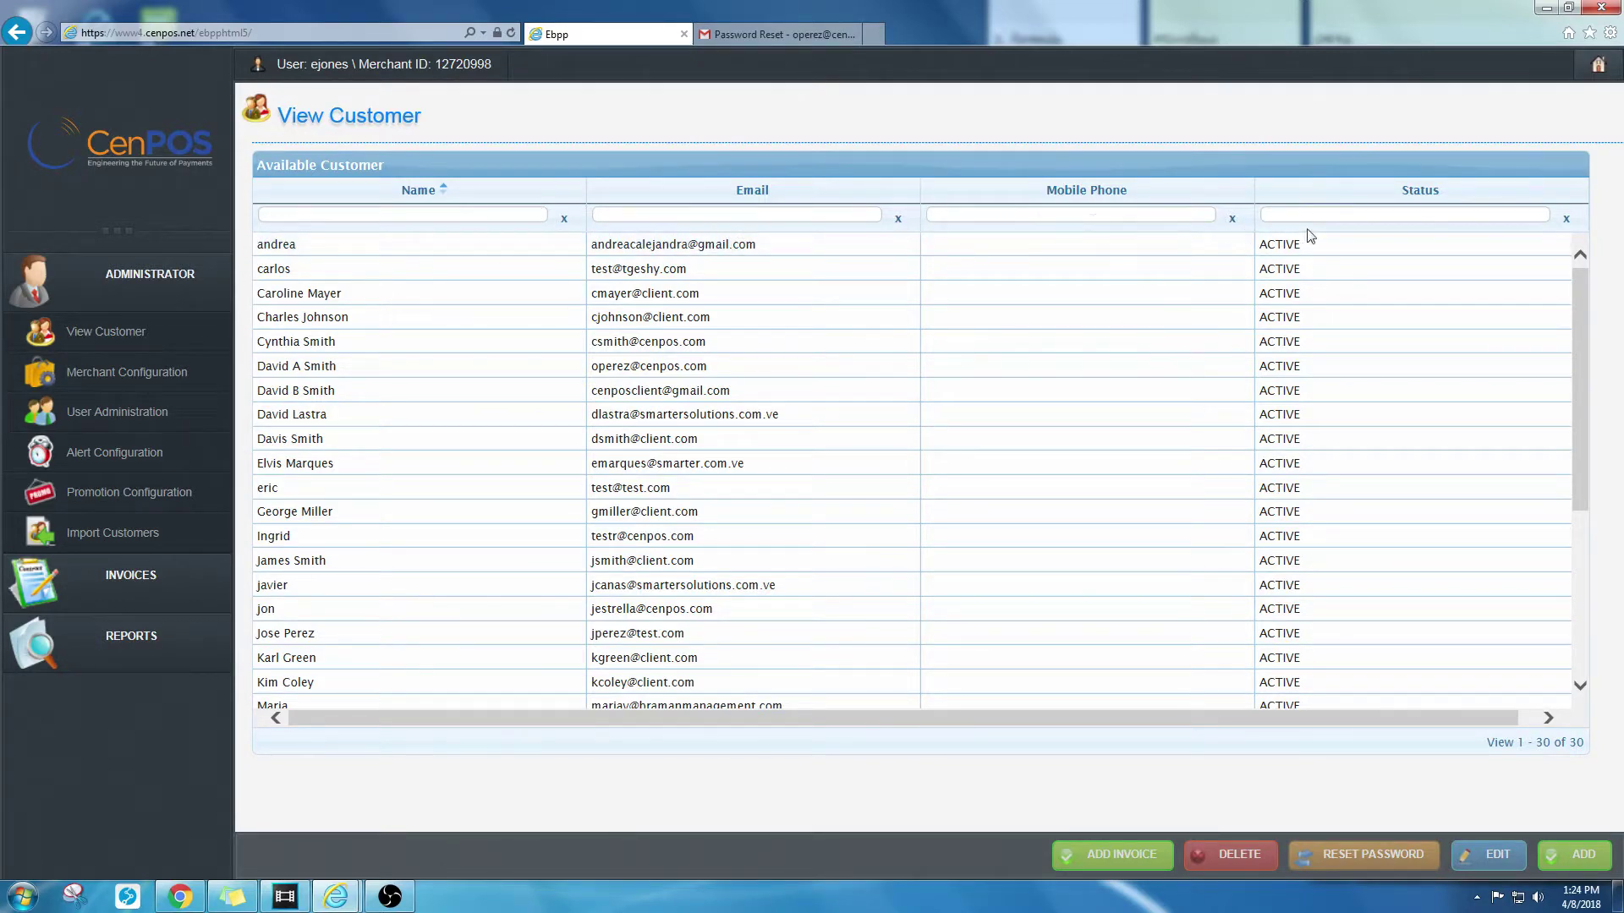
Step: Filter the customer list by name and open the matching customer for editing
left_click(530, 217)
type("karl")
left_click(519, 240)
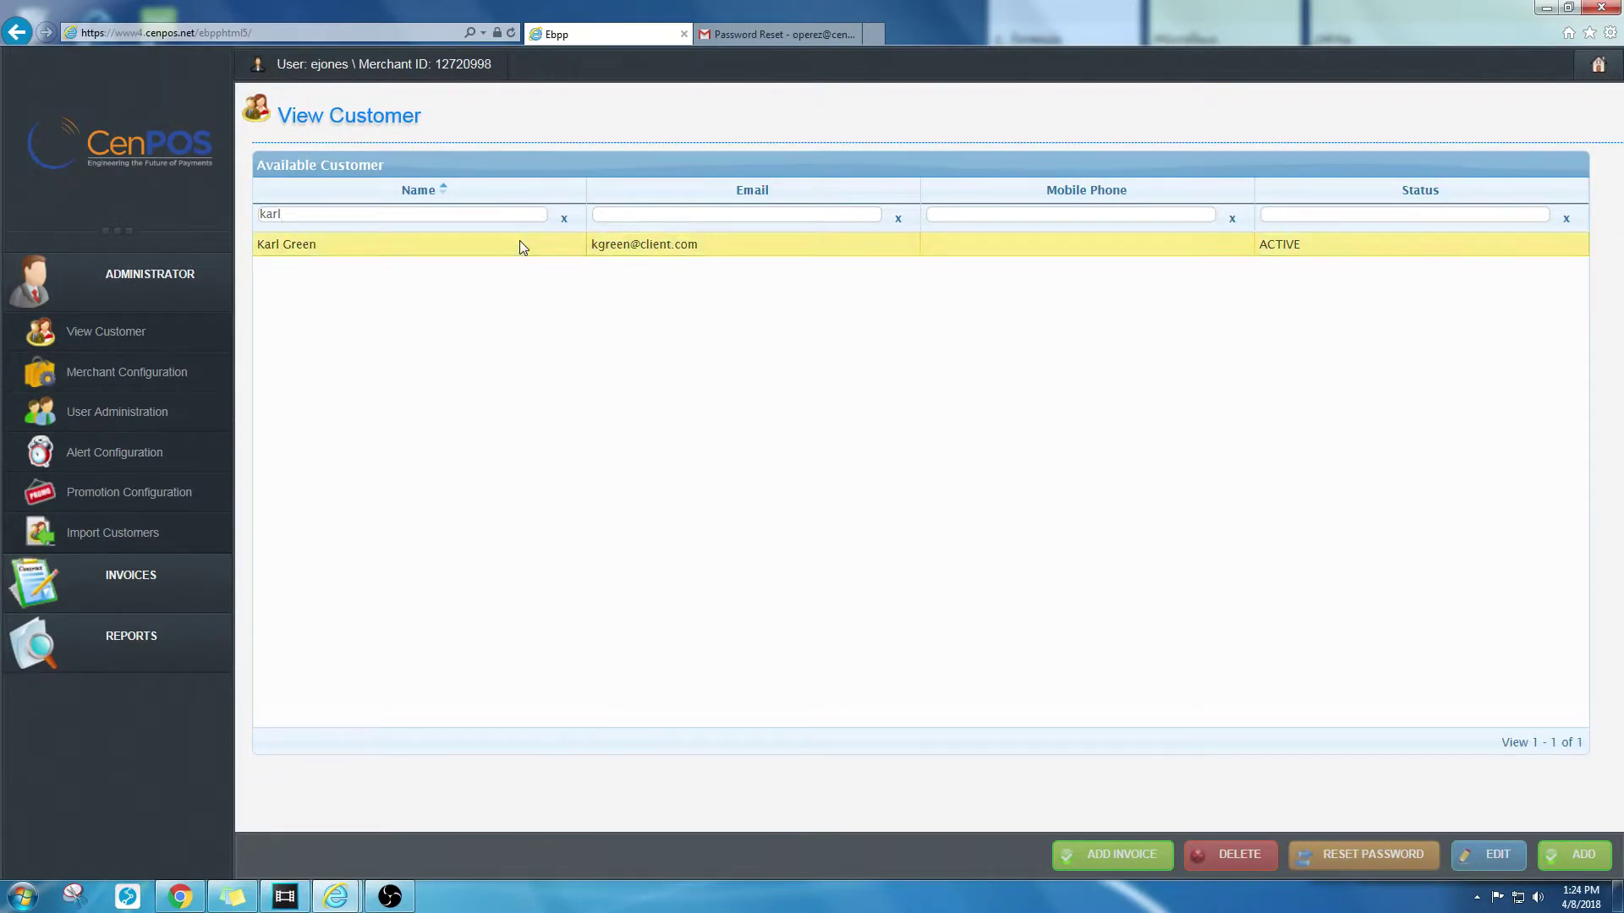
left_click(1492, 853)
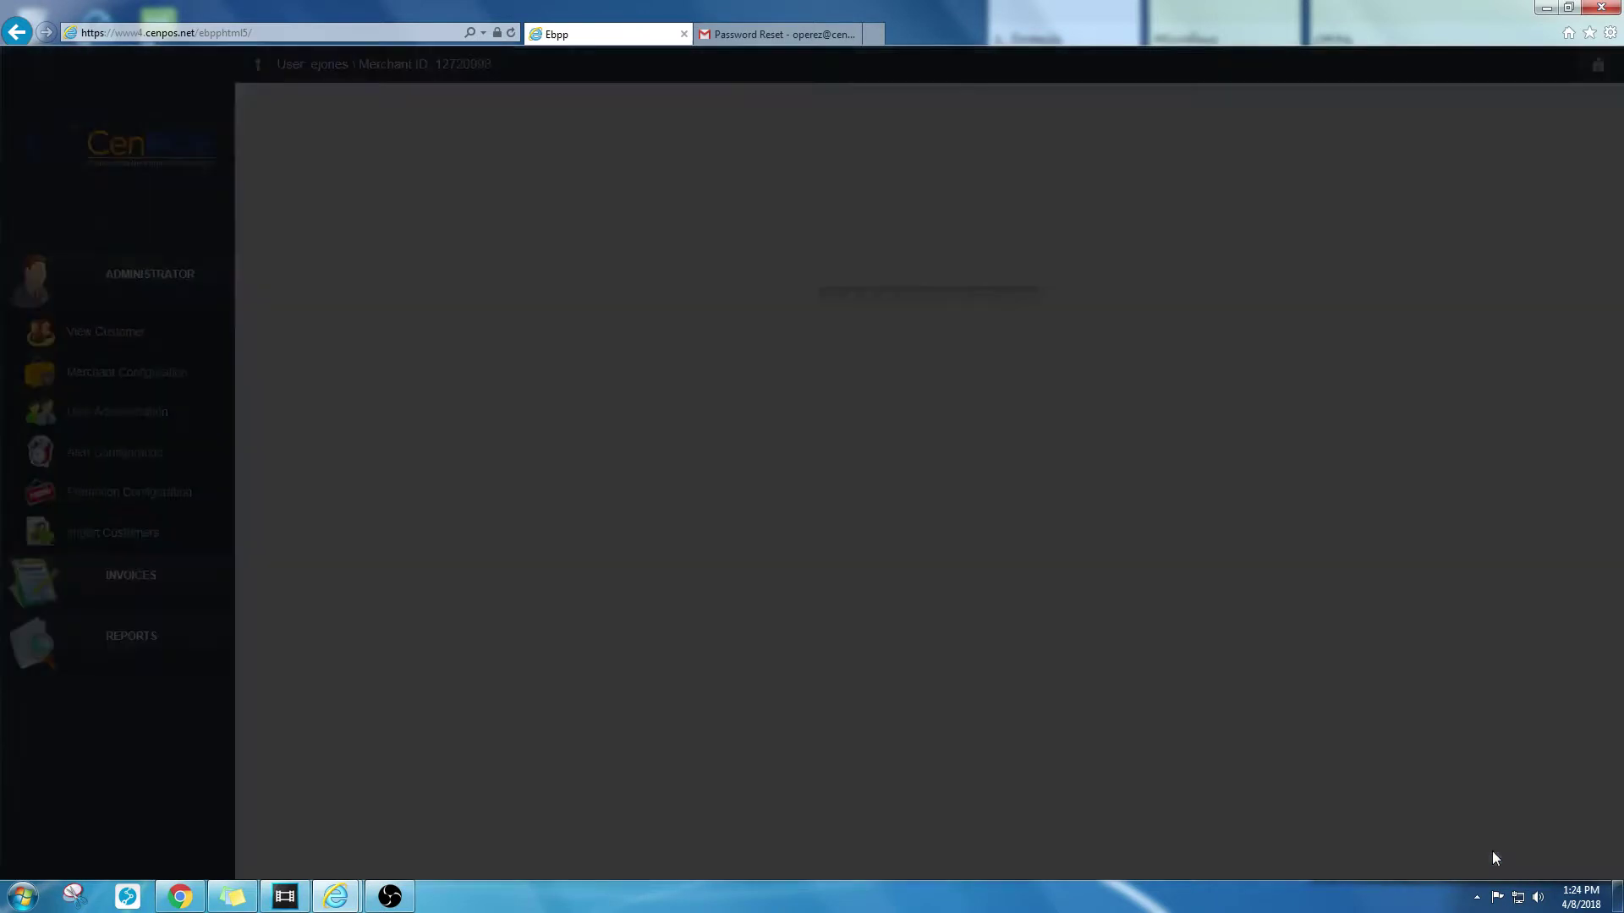
Step: Add the customer's middle initial and phone number, save, then select the test customer
left_click(432, 411)
type("9999999999")
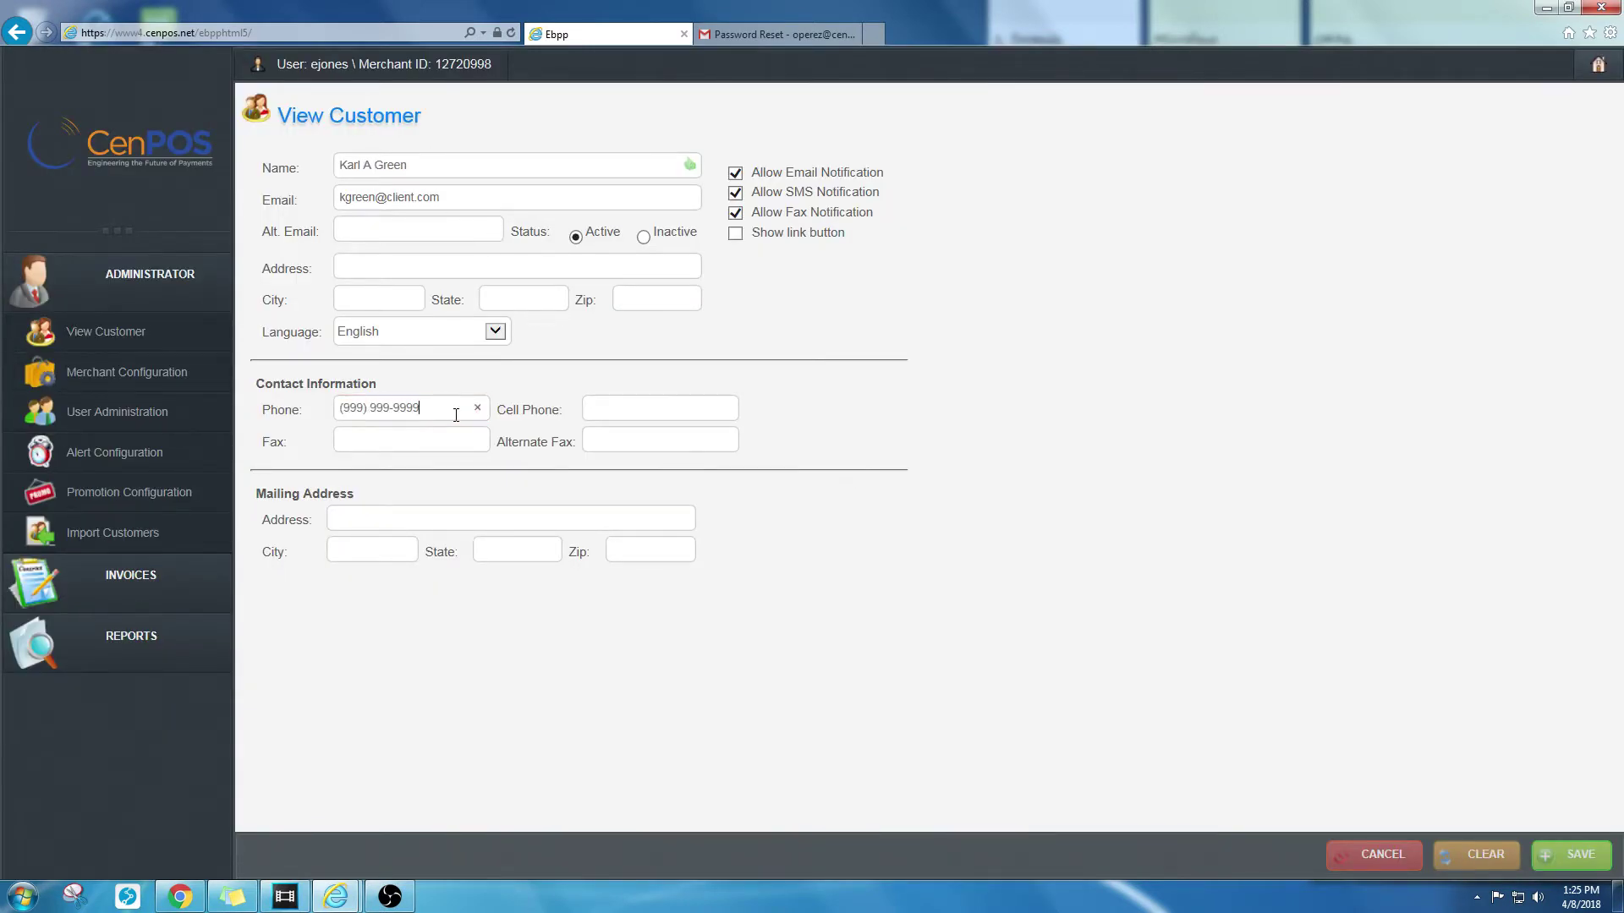
left_click(1566, 855)
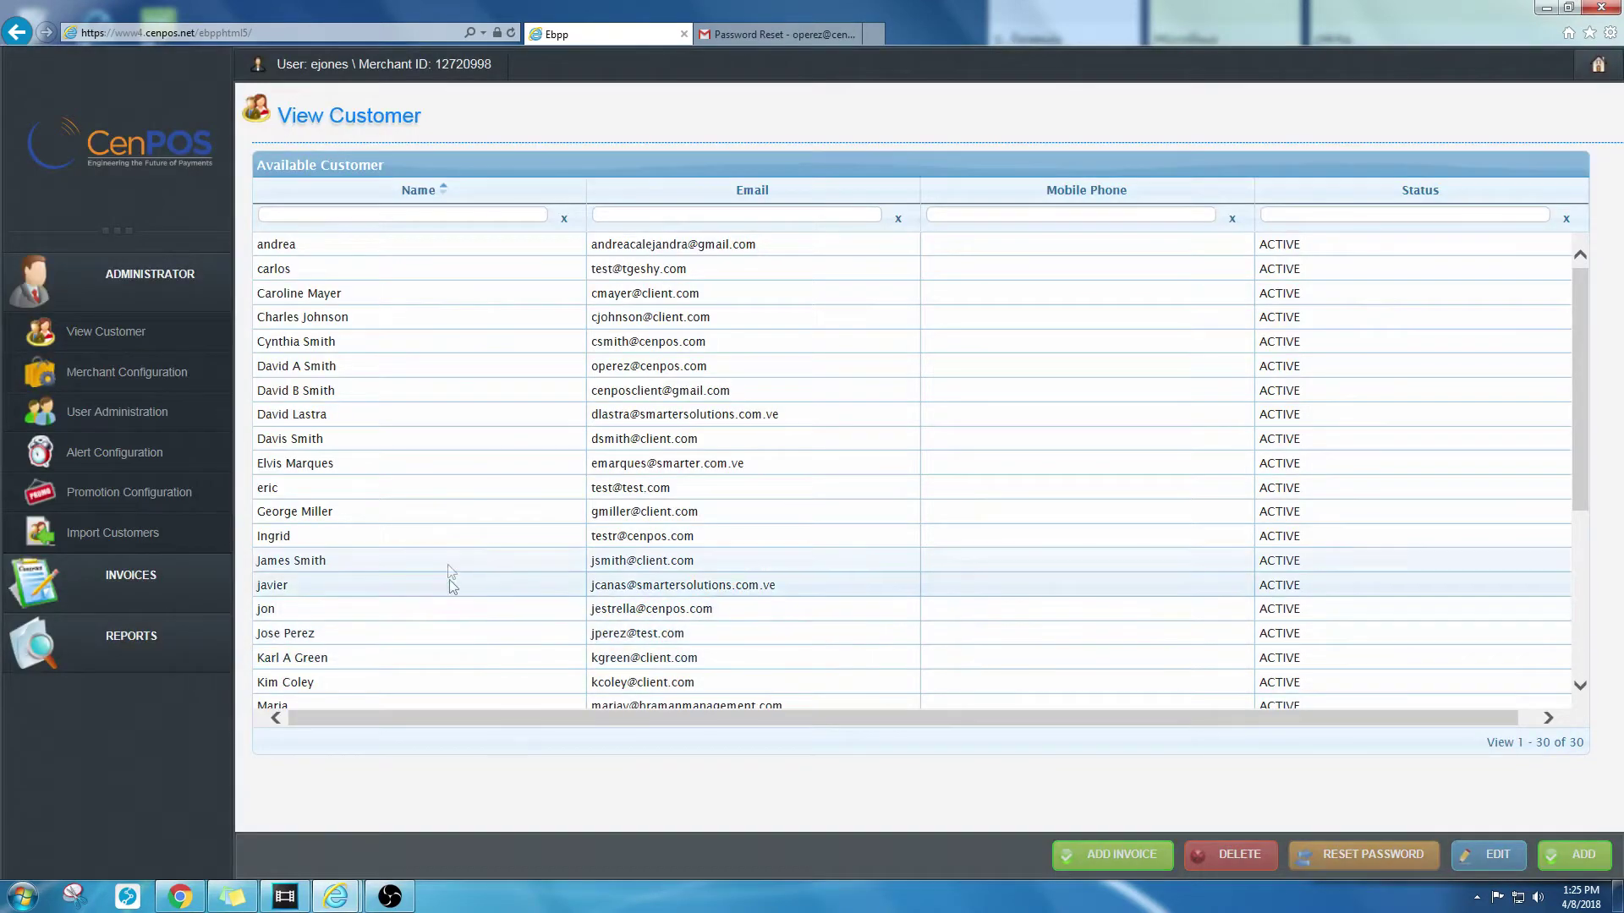
left_click(440, 495)
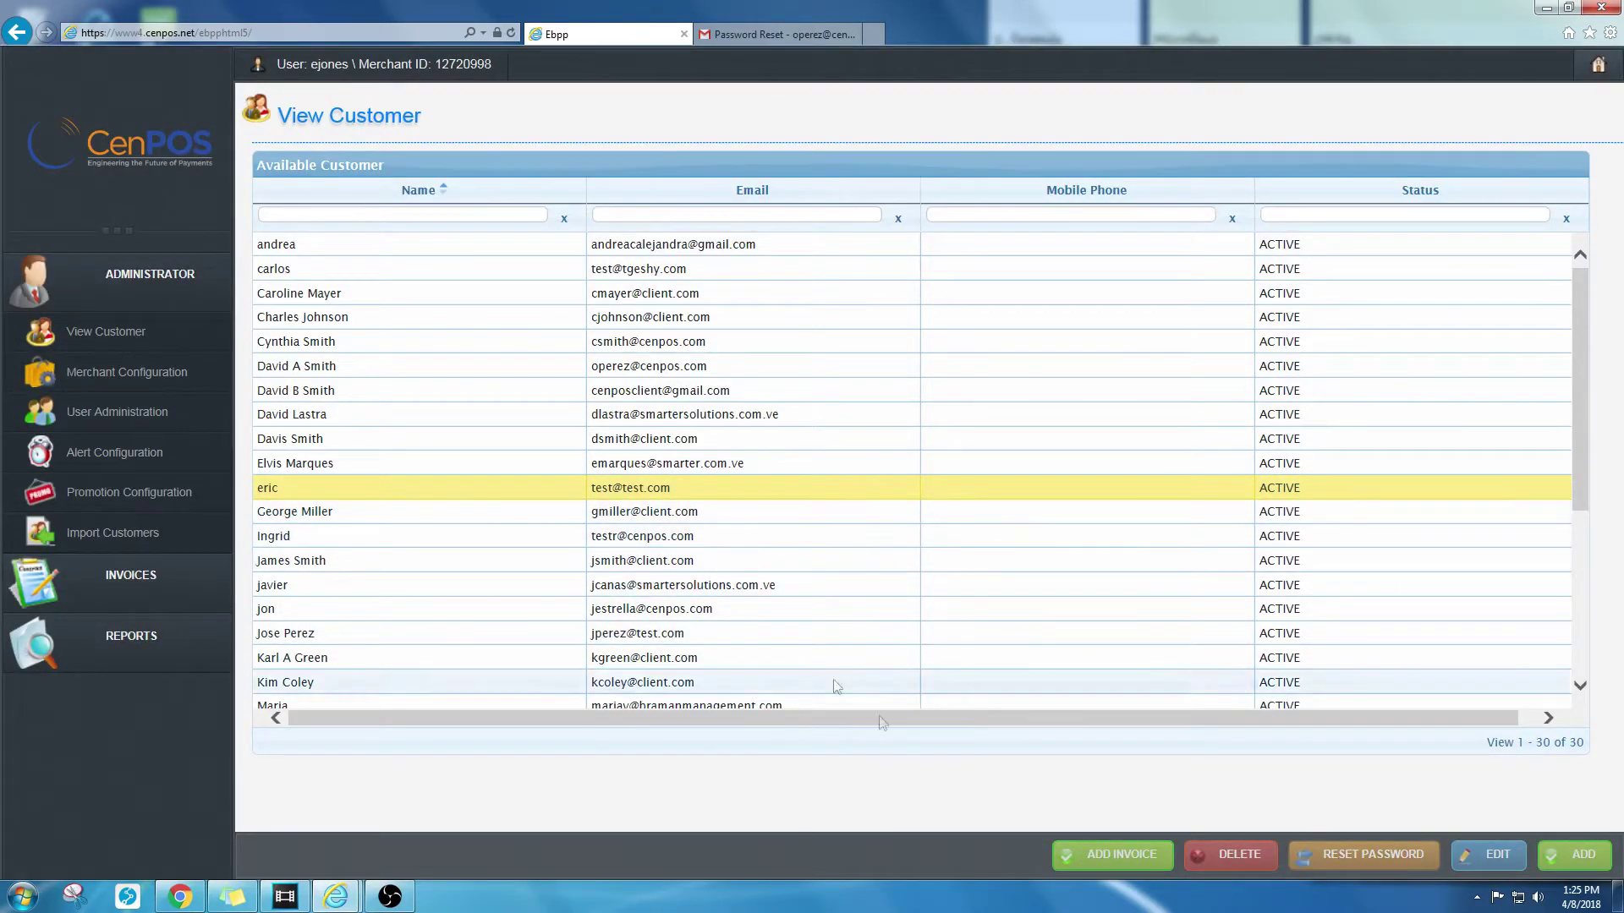
Step: Delete the selected test customer and confirm, leaving 29 customers
left_click(1226, 857)
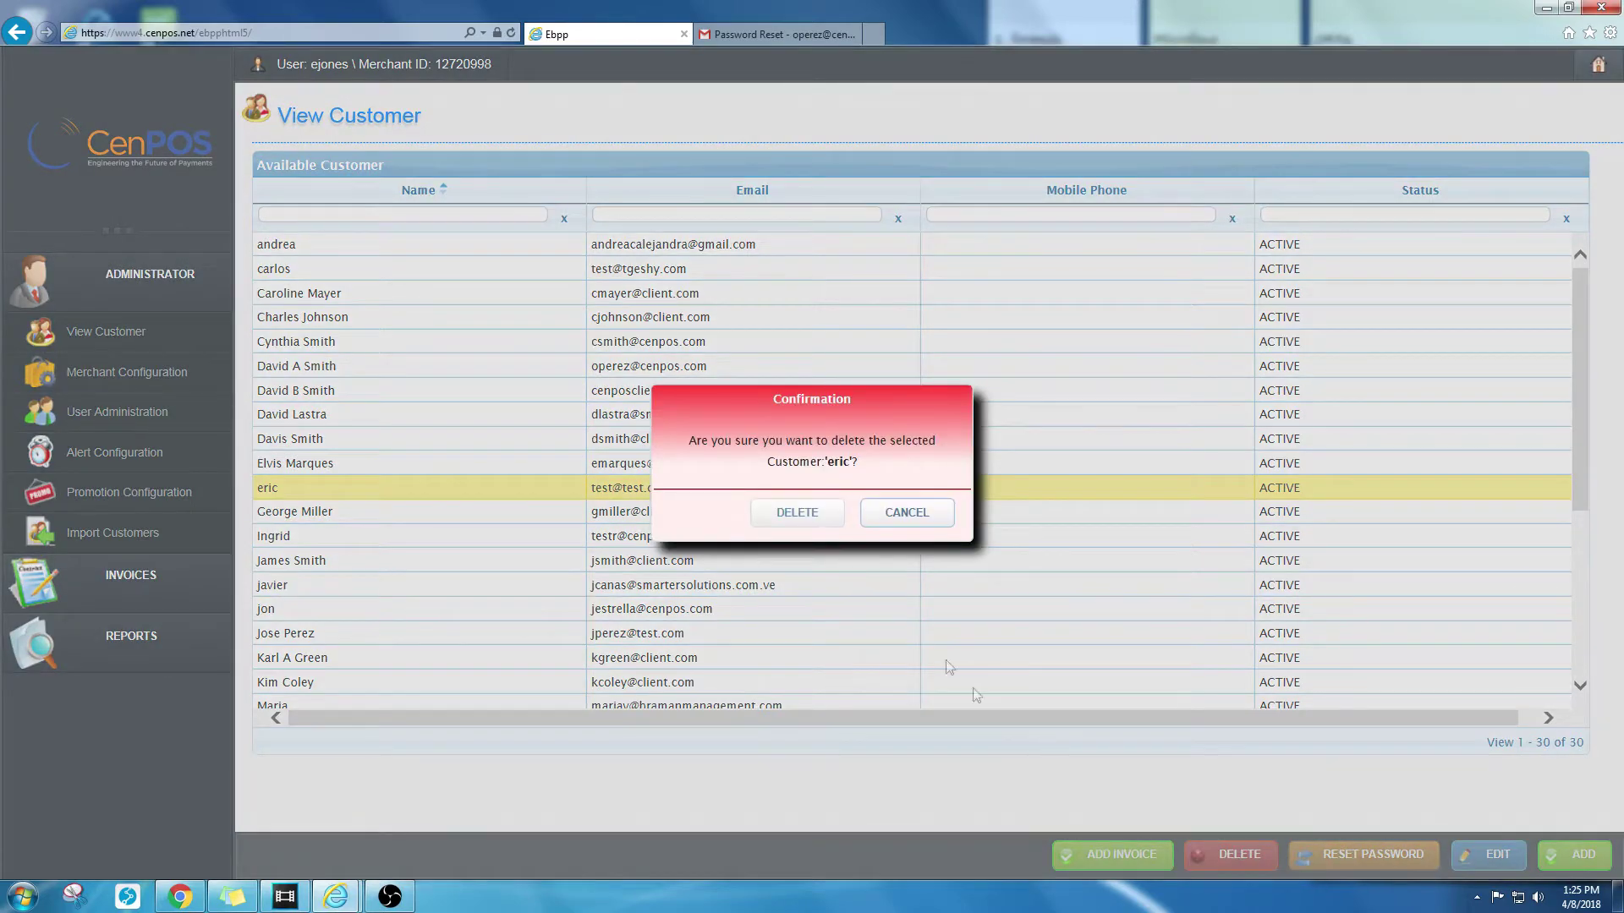
left_click(793, 515)
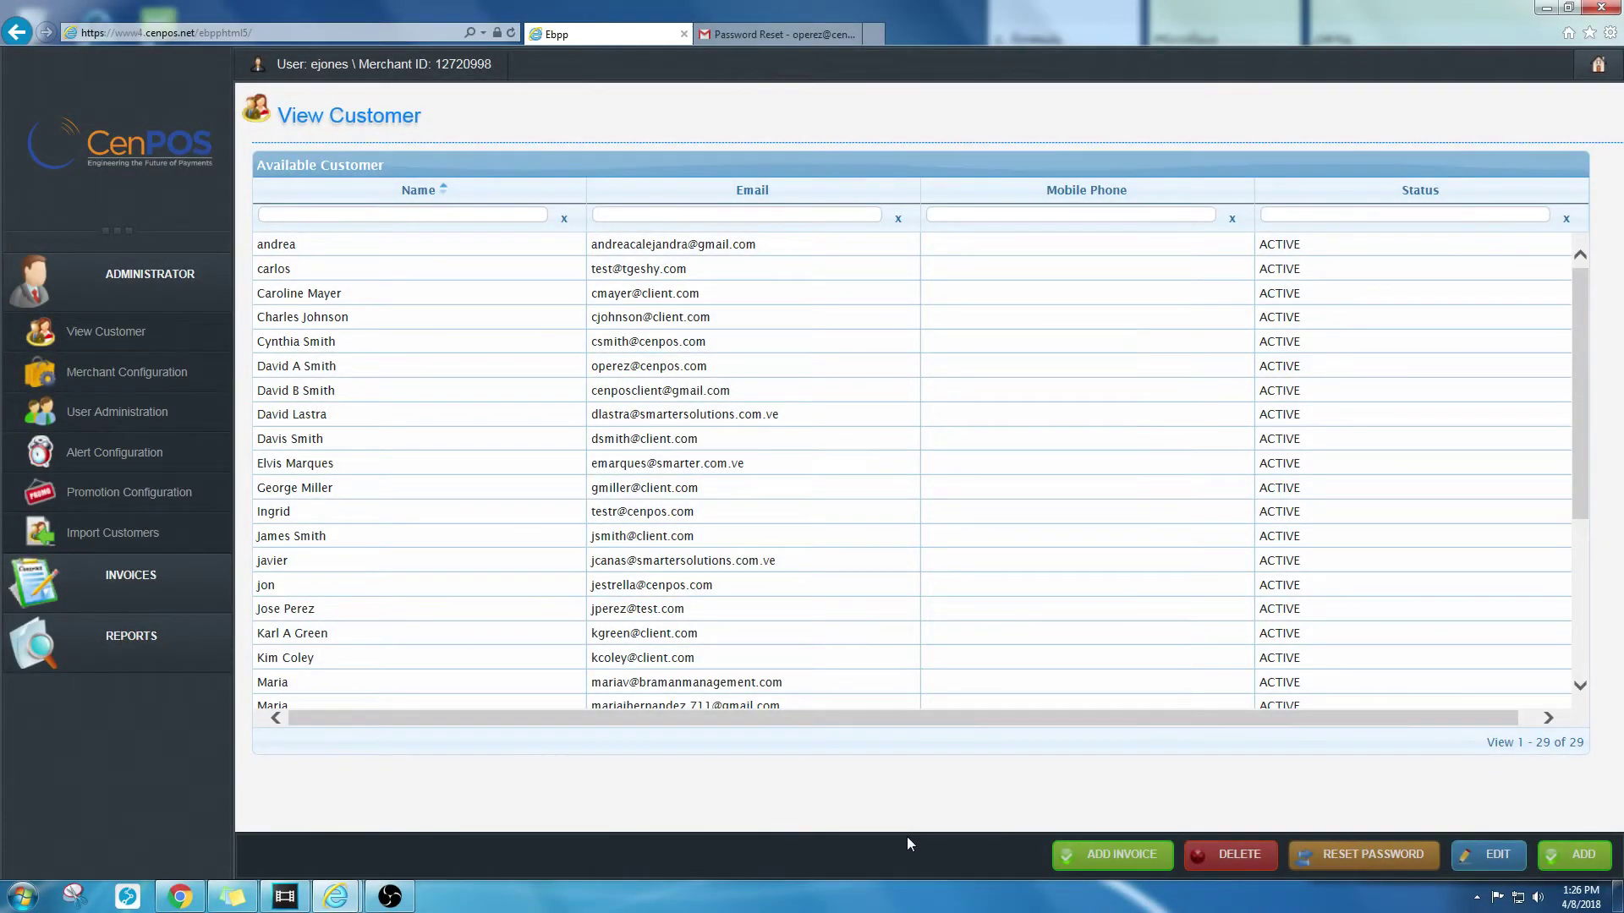
Step: Start a new invoice for a filtered customer and add two more customers as recipients
left_click(503, 217)
type("sally")
left_click(493, 247)
left_click(1098, 855)
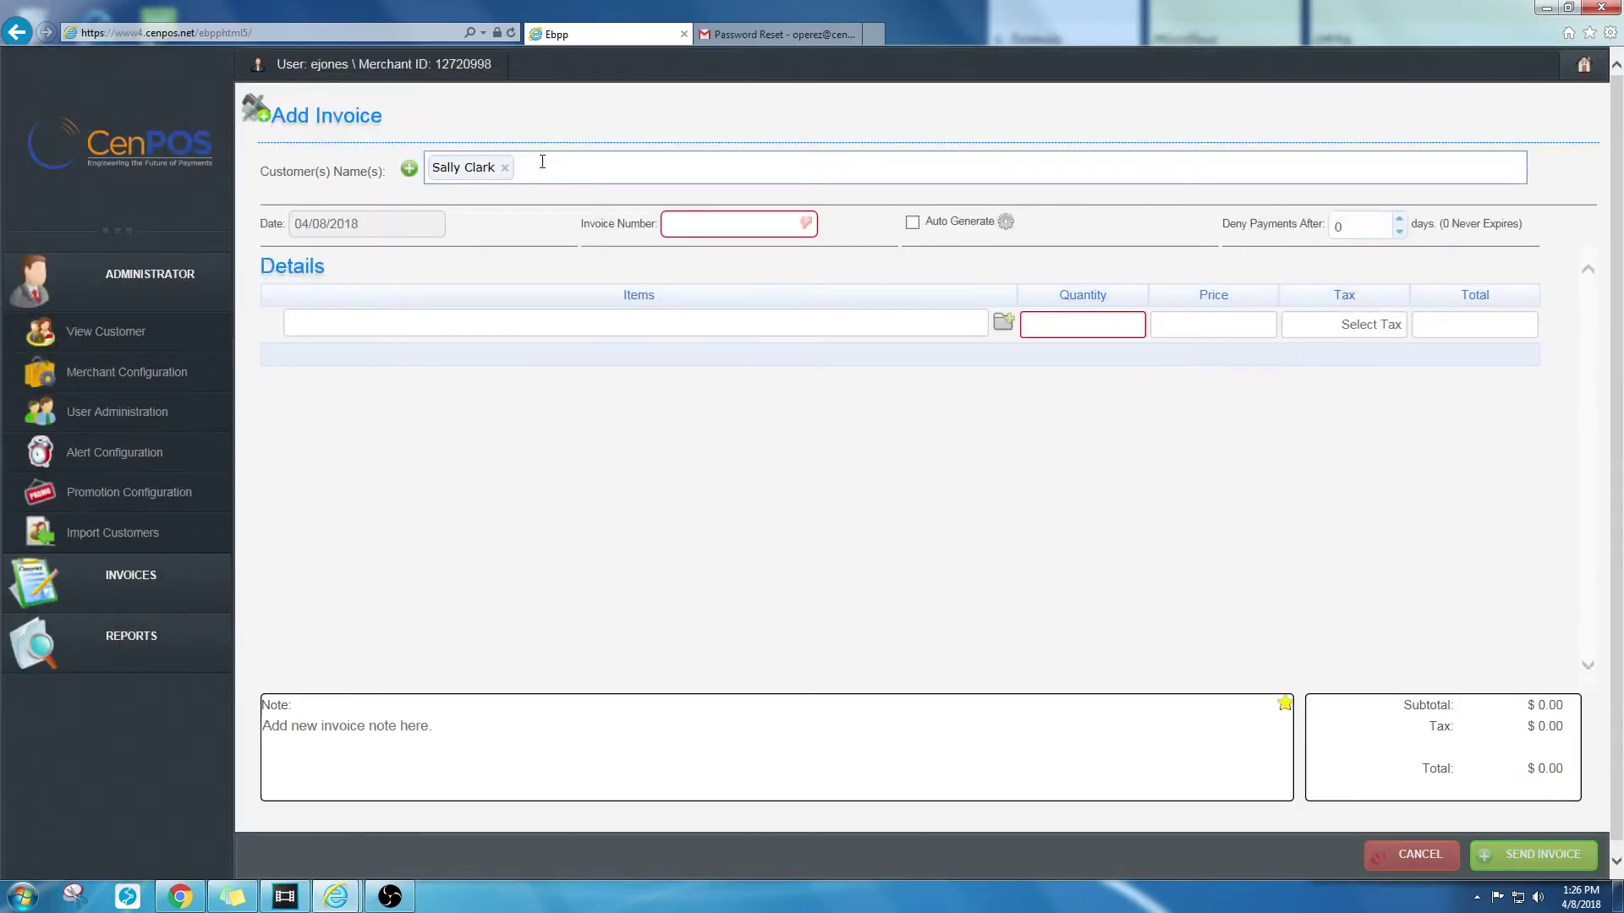
left_click(543, 165)
type("dav")
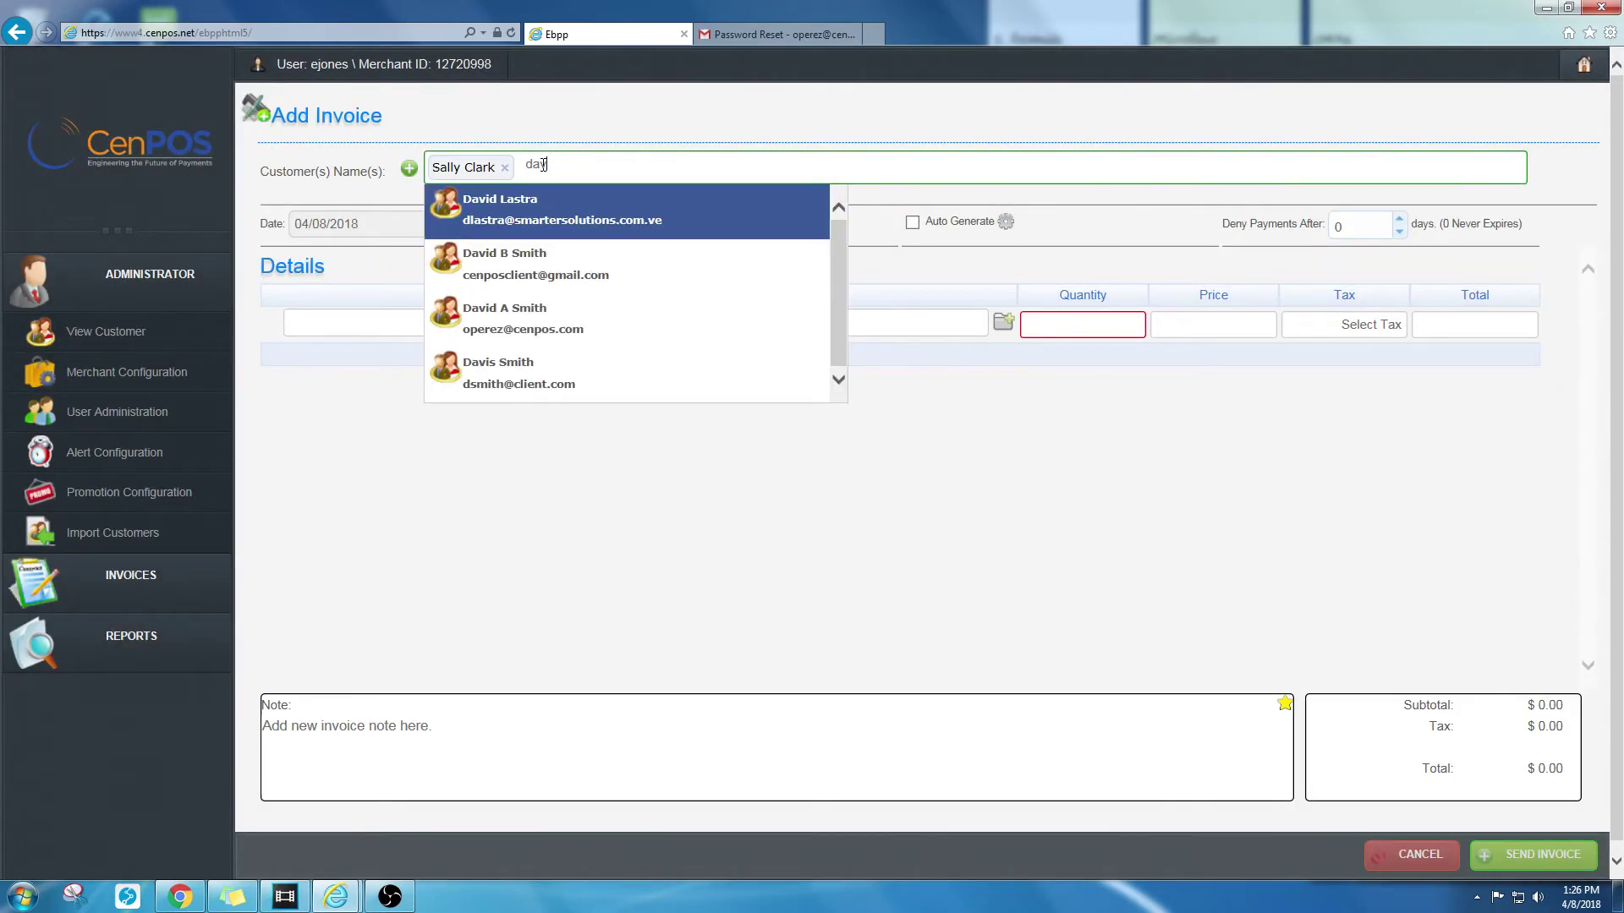
left_click(540, 269)
left_click(671, 167)
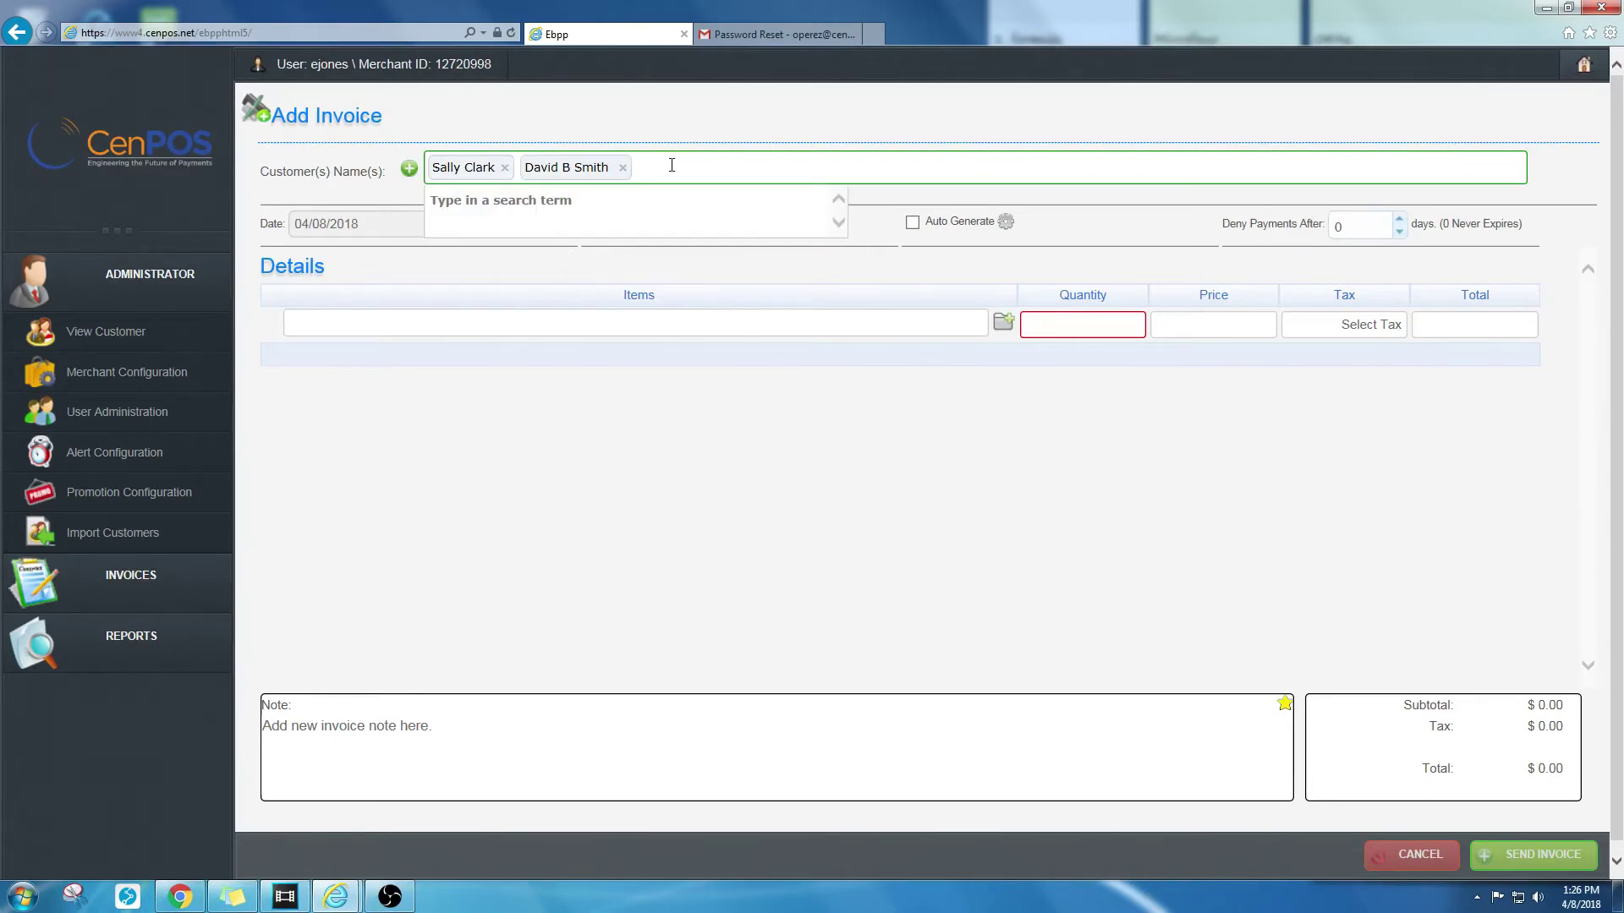
type("karl")
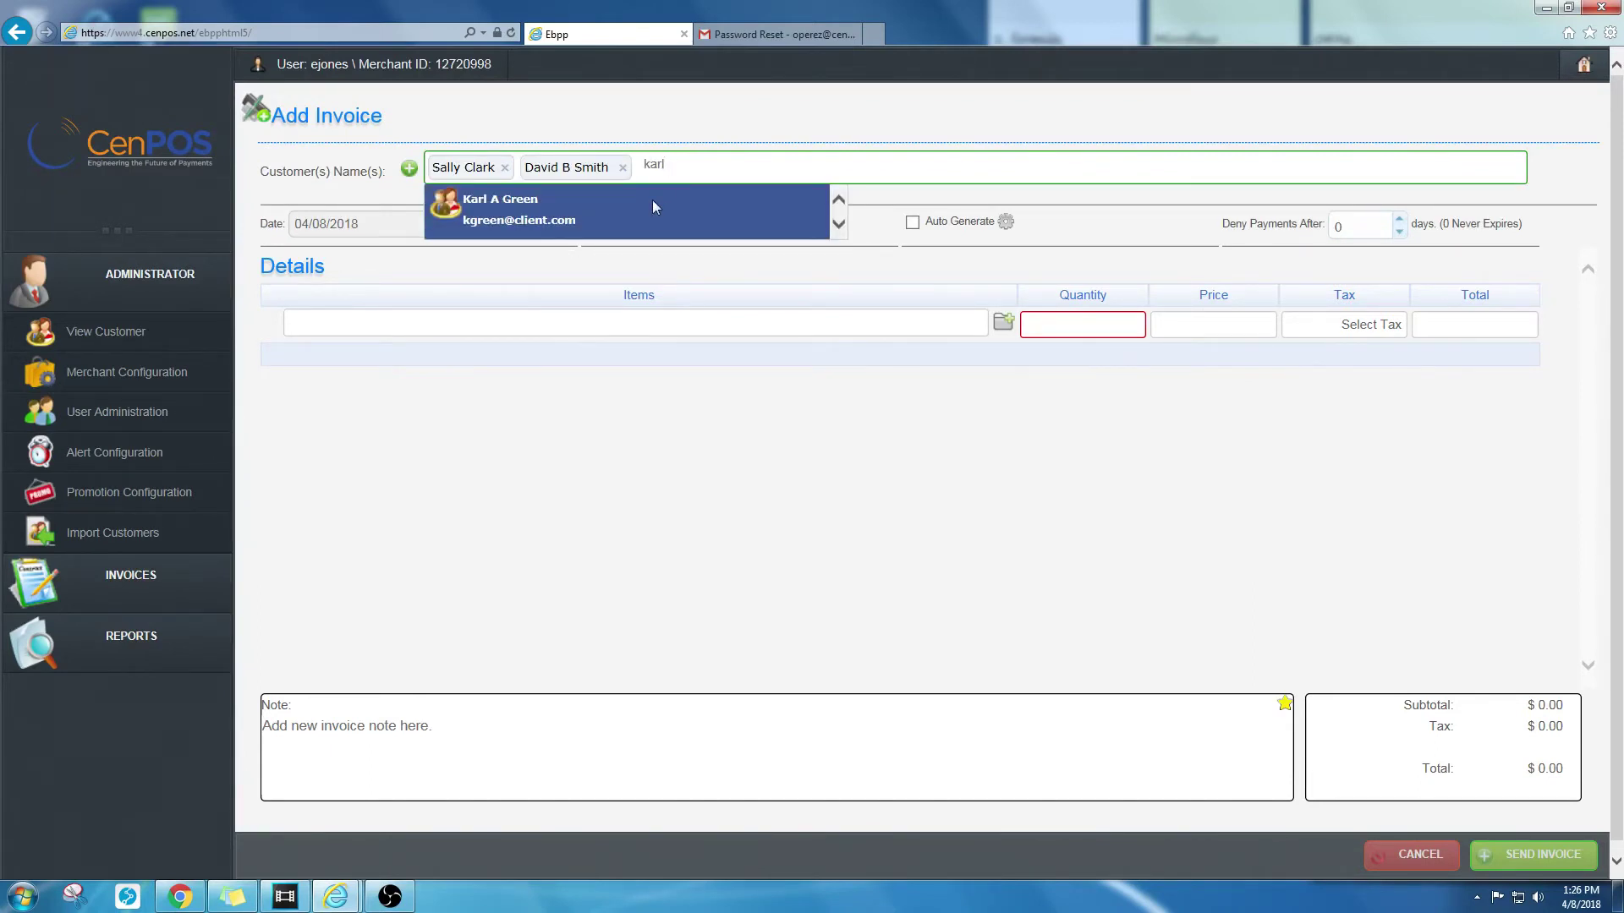
left_click(653, 207)
Step: Add the Flowers item totaling $200.10 and send the invoice, confirming with Yes
left_click(937, 327)
type("fl")
left_click(906, 351)
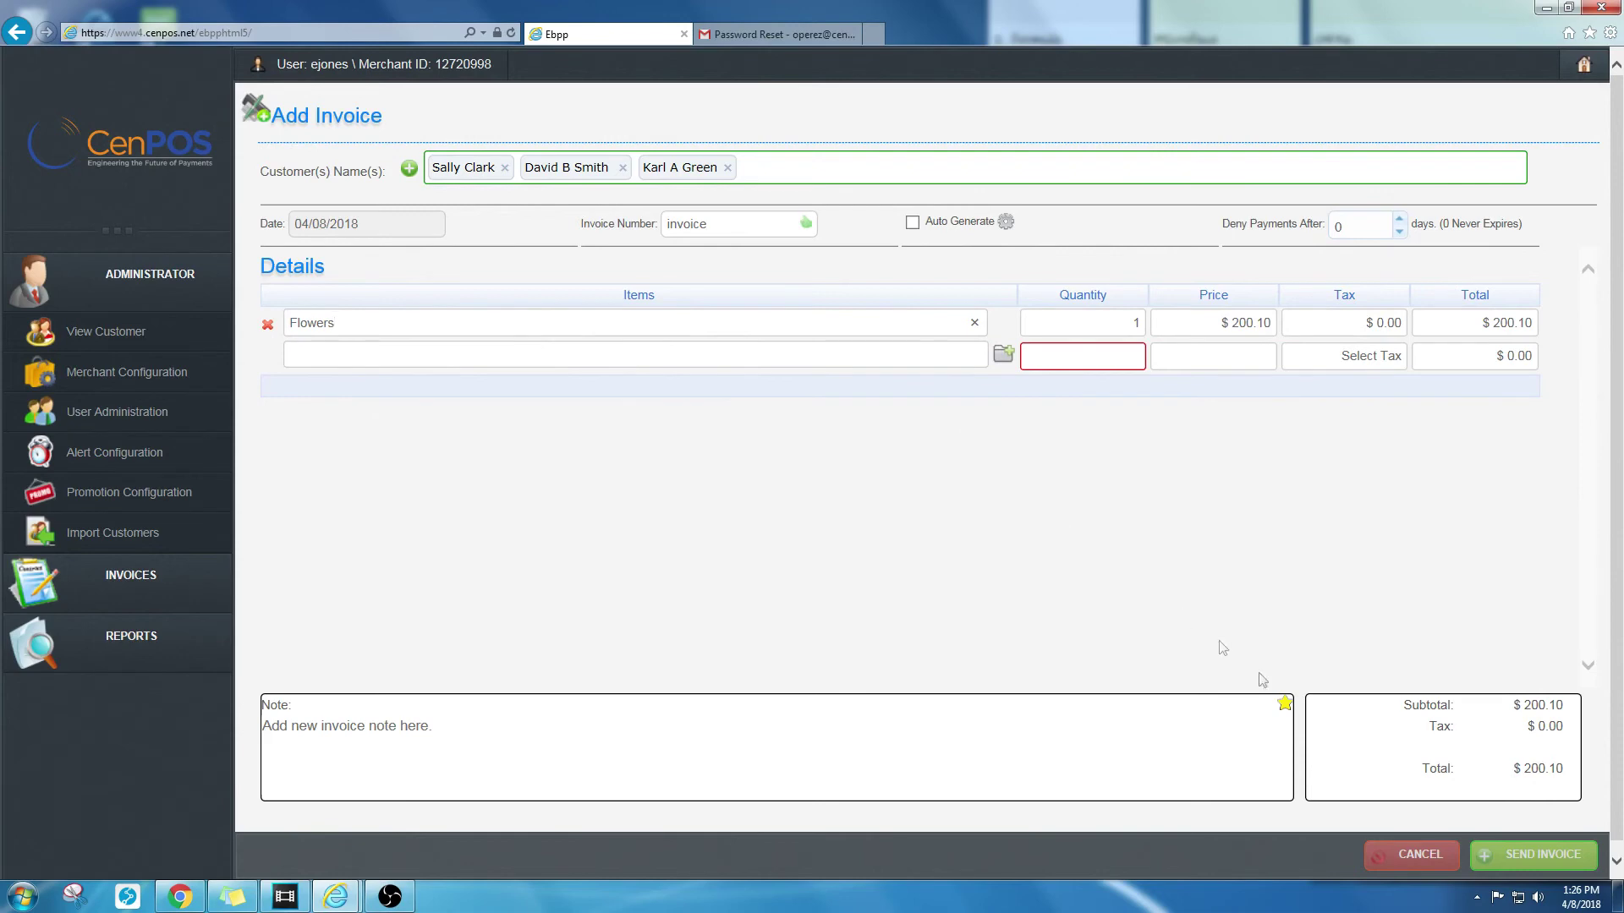
left_click(1536, 856)
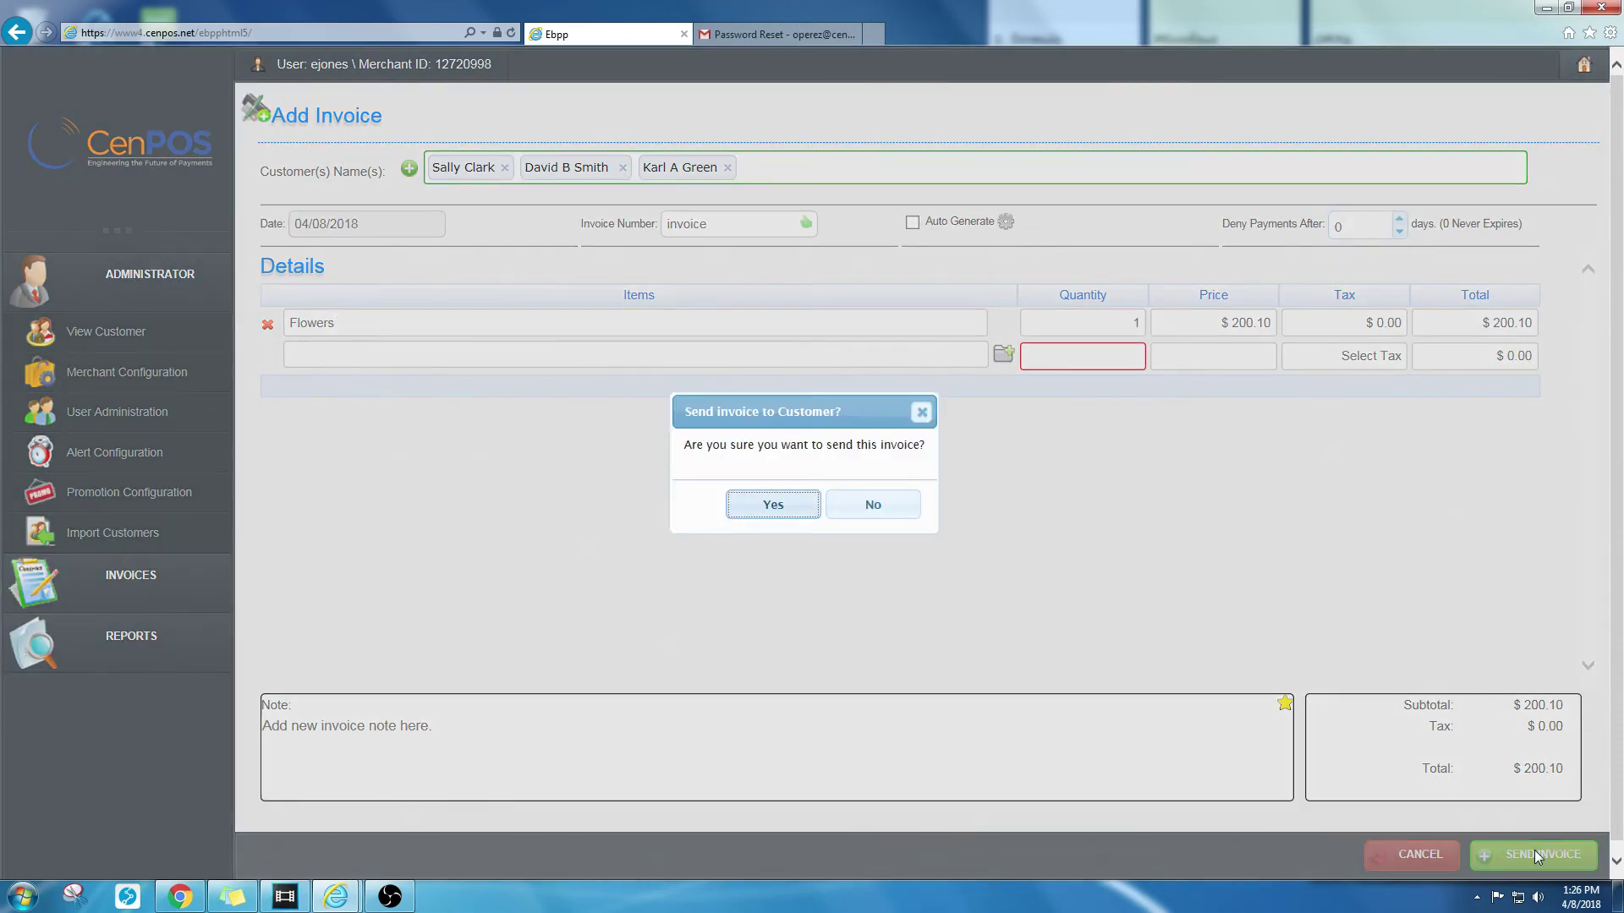
left_click(777, 506)
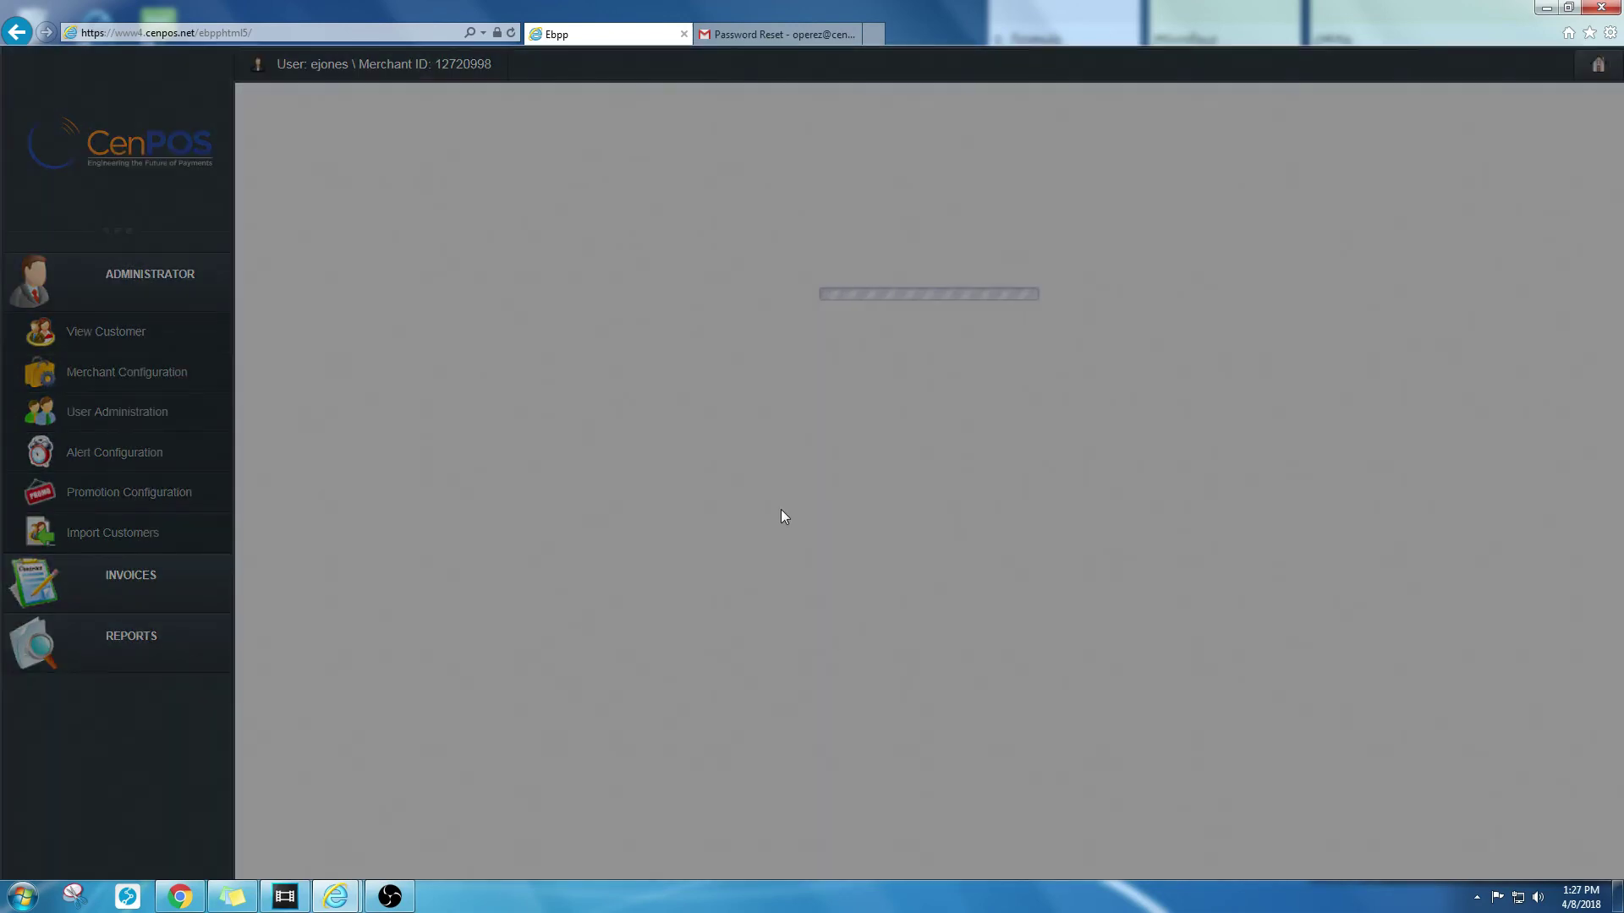